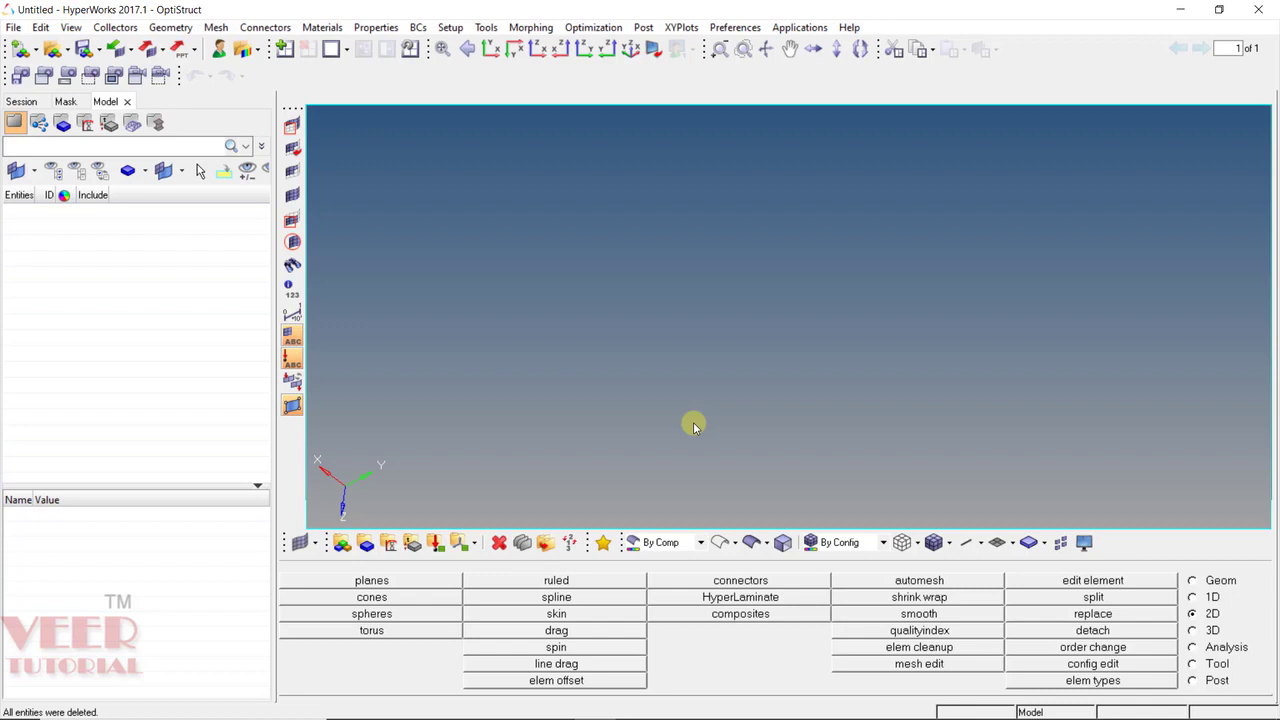
Open the HyperMesh model file translate from the Translate folder
left_click(53, 49)
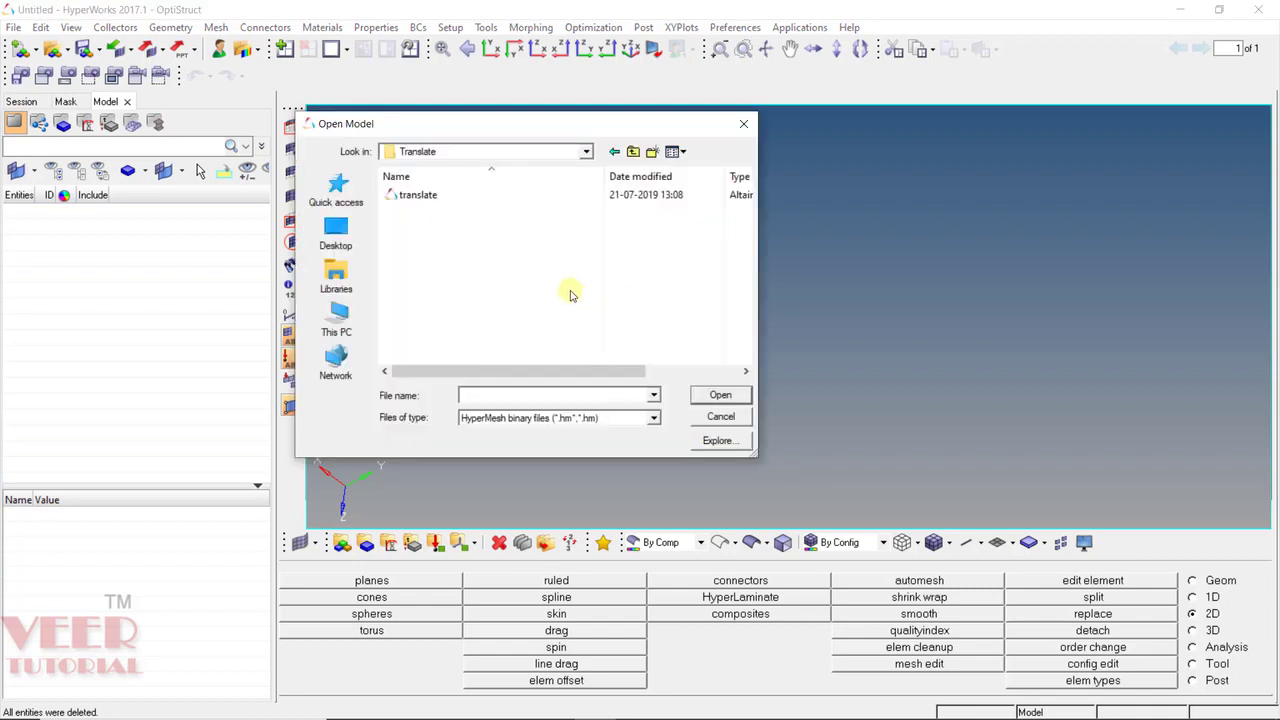
left_click(441, 197)
left_click(728, 395)
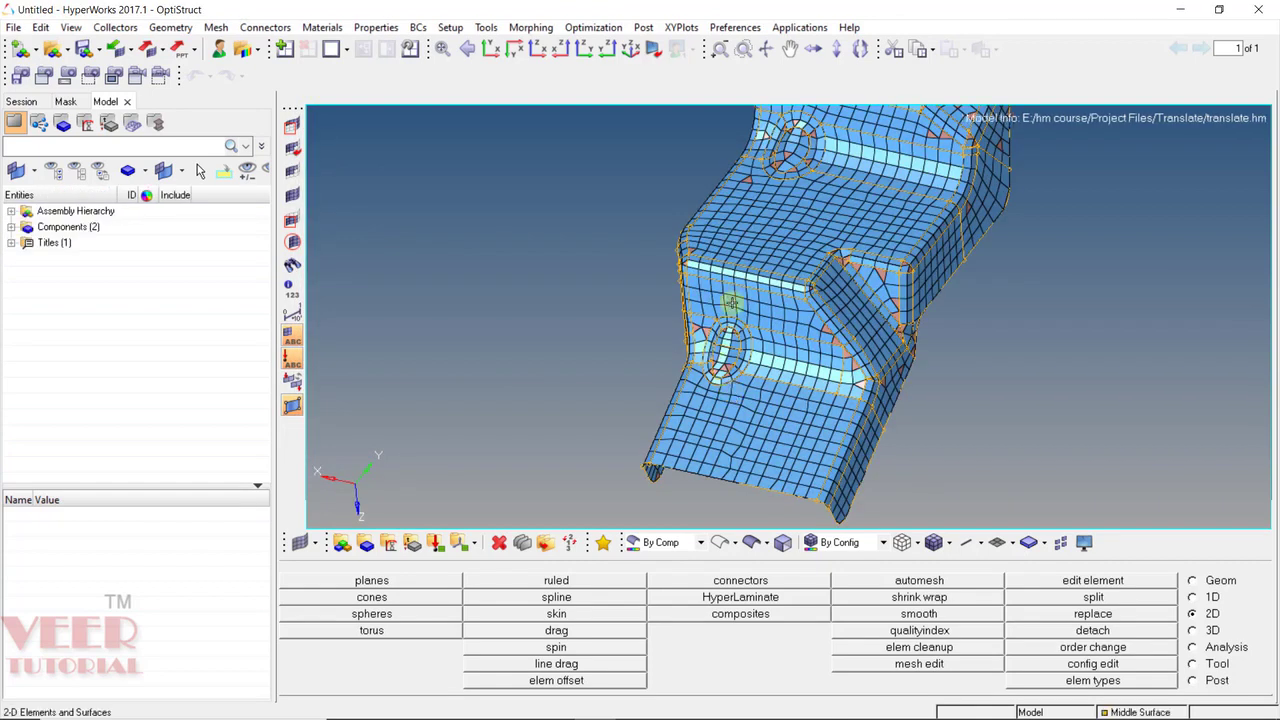
Examine the shell mesh on the flat flange at the part's free end for skewed node columns
left_click_drag(732, 308, 686, 303, "ctrl")
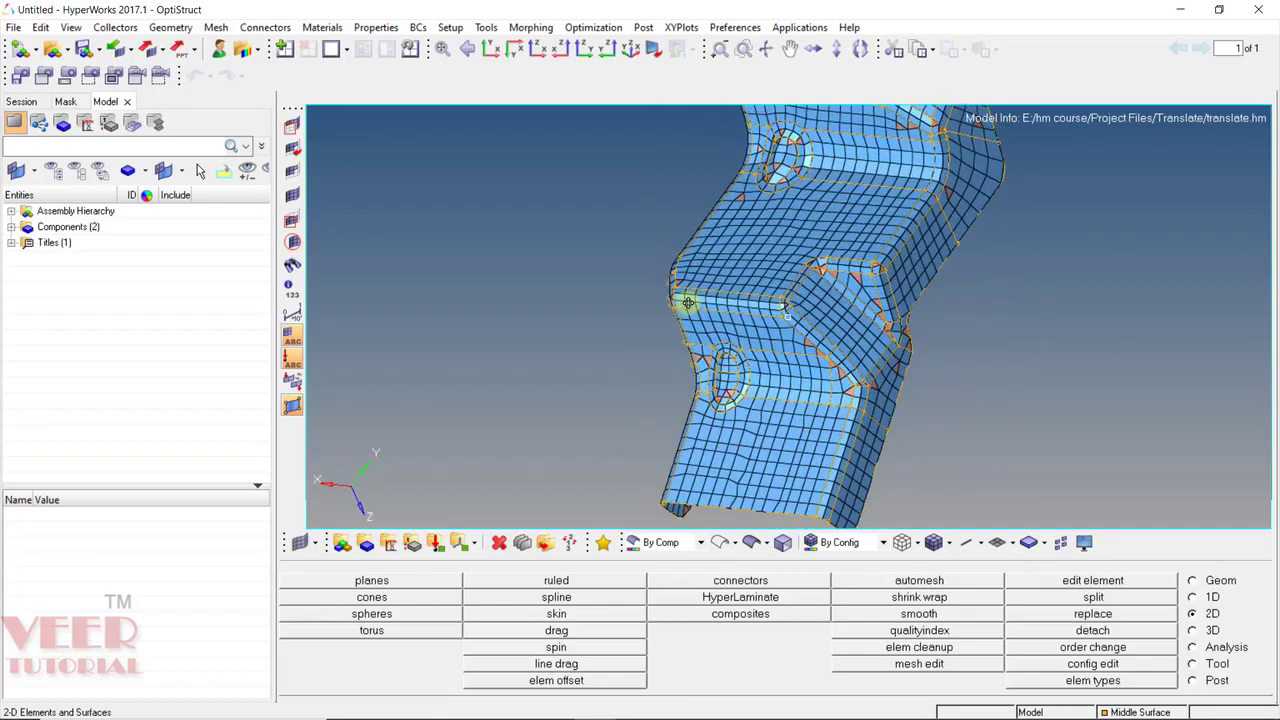
scroll(737, 409, "down", 3)
scroll(757, 366, "up", 8)
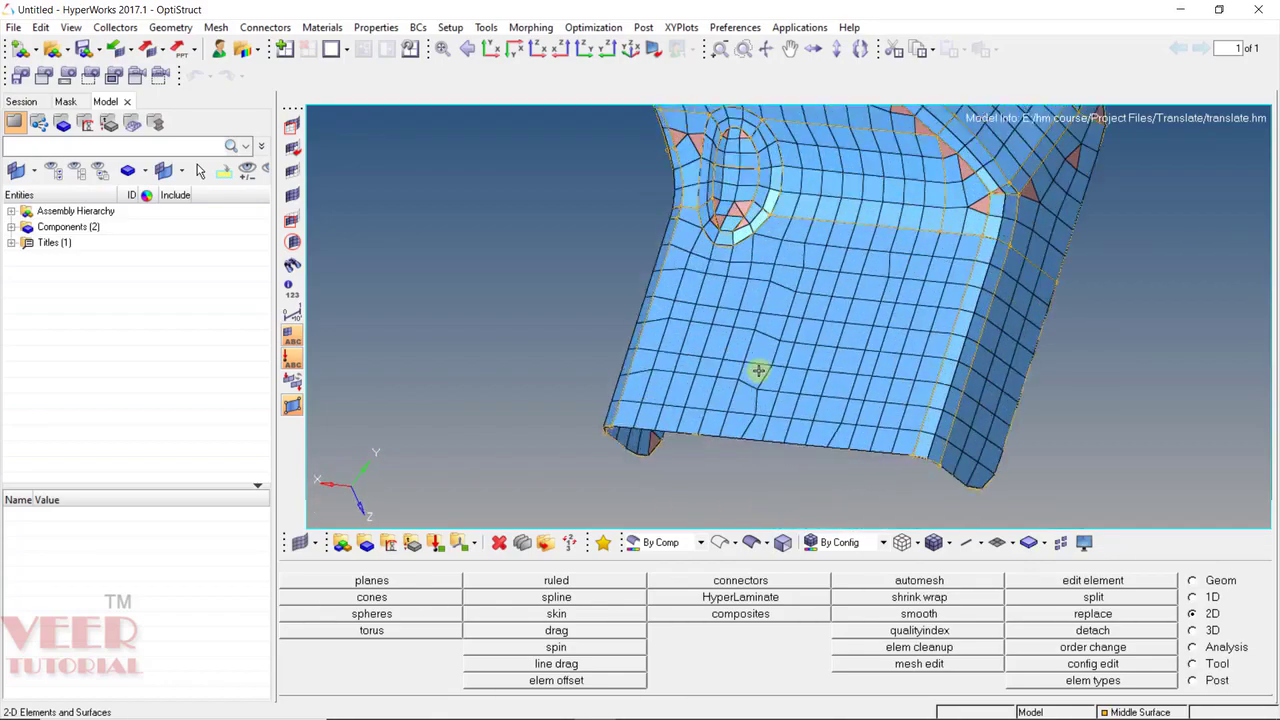
left_click_drag(618, 350, 730, 292, "ctrl")
scroll(730, 292, "down", 3)
scroll(717, 277, "up", 5)
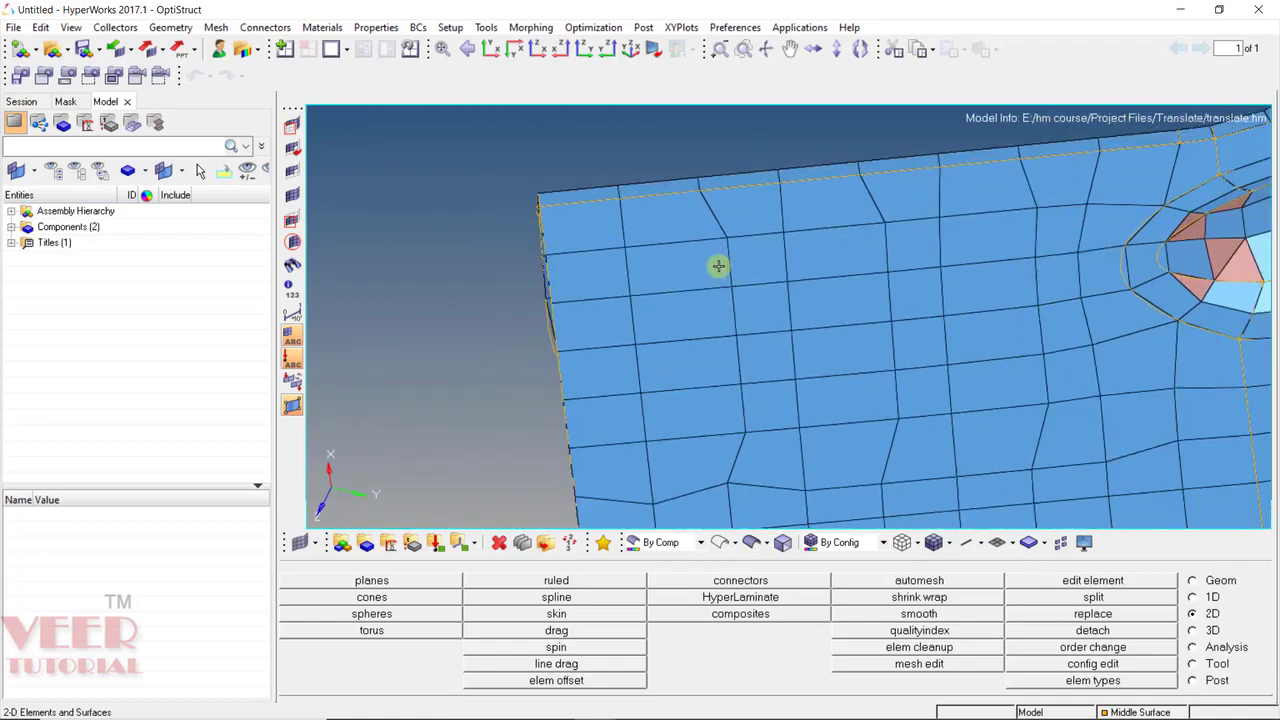
scroll(722, 240, "down", 3)
scroll(720, 246, "up", 5)
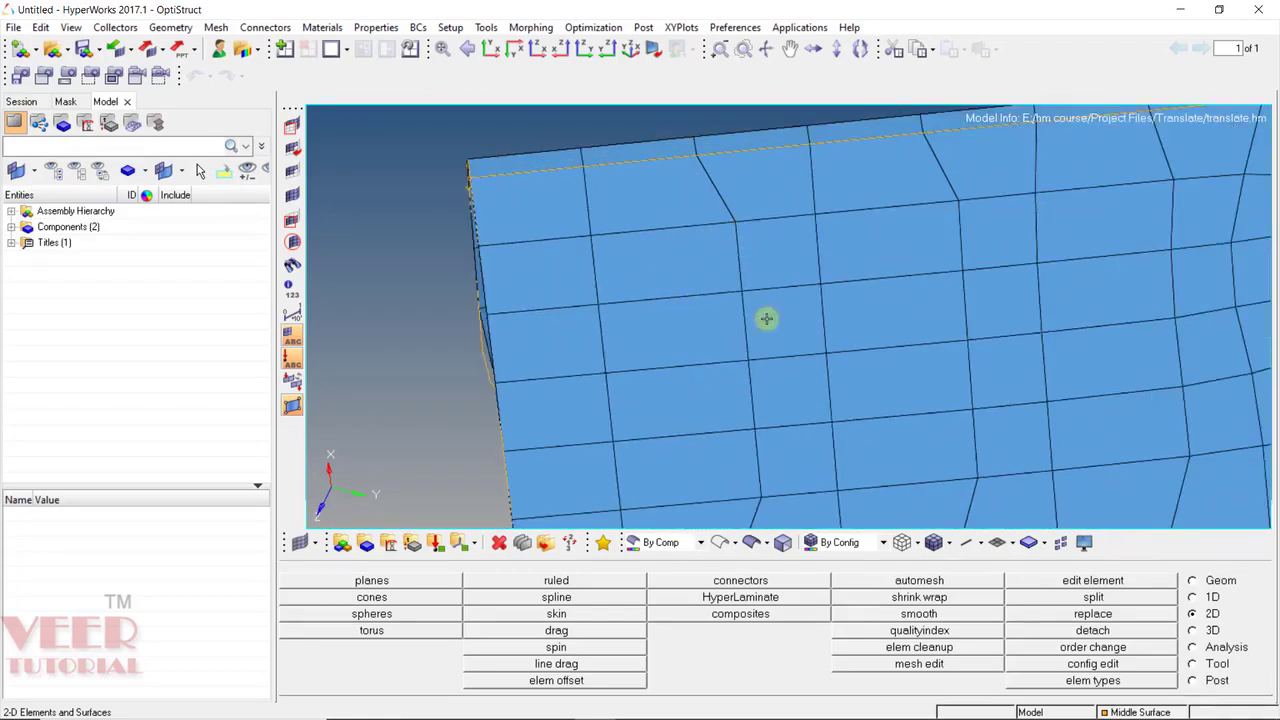
scroll(728, 346, "down", 2)
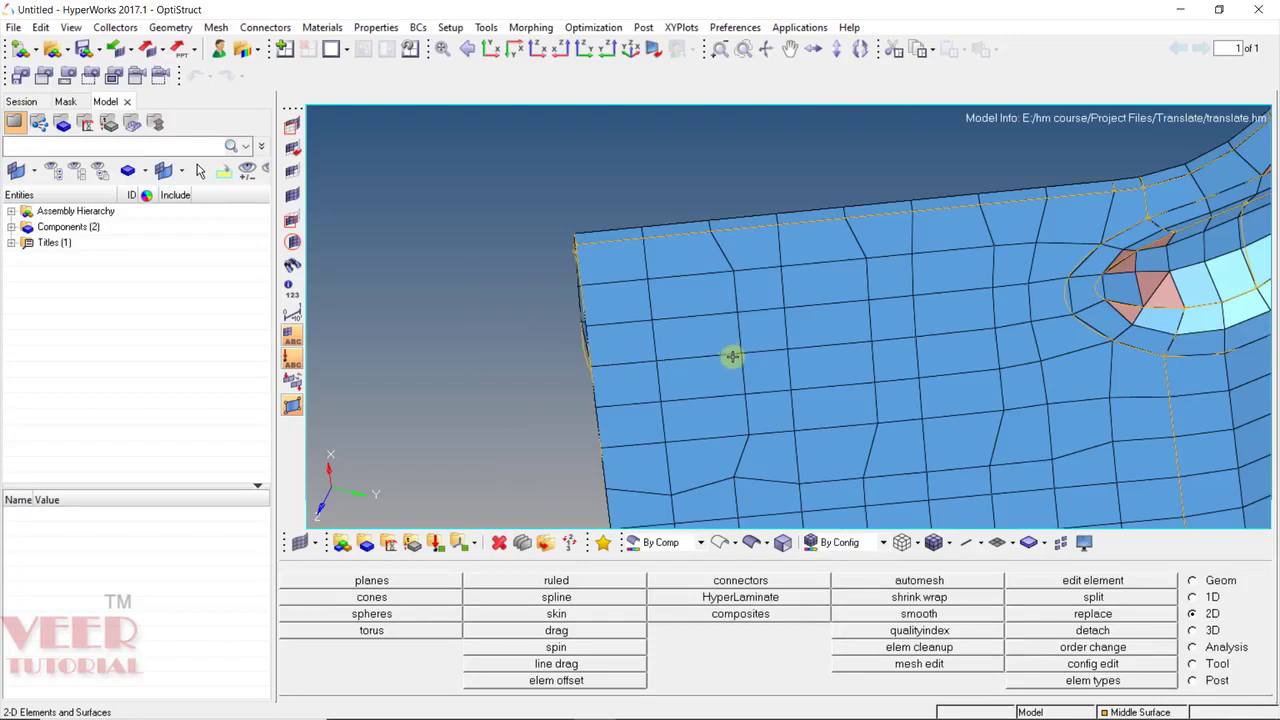
Open the Translate tool for nodes, set the direction type to N1, N2, N3, and clear the node selection
left_click(1215, 664)
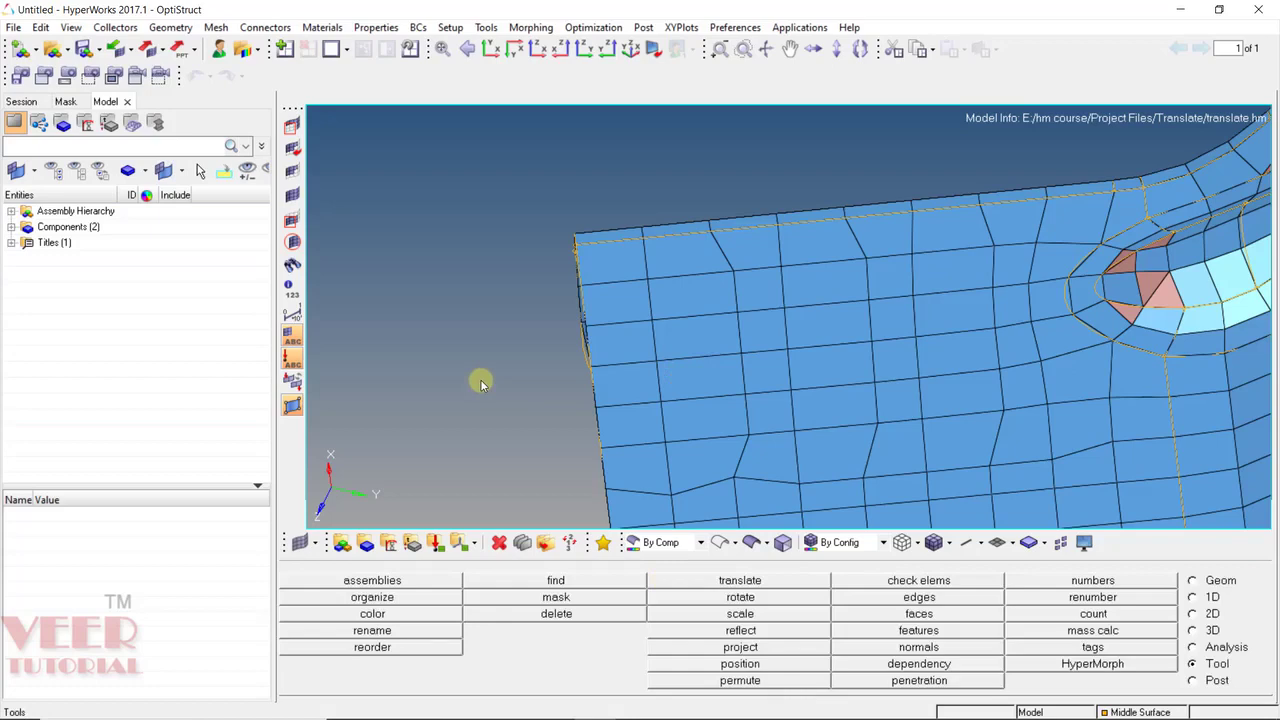
key("F4")
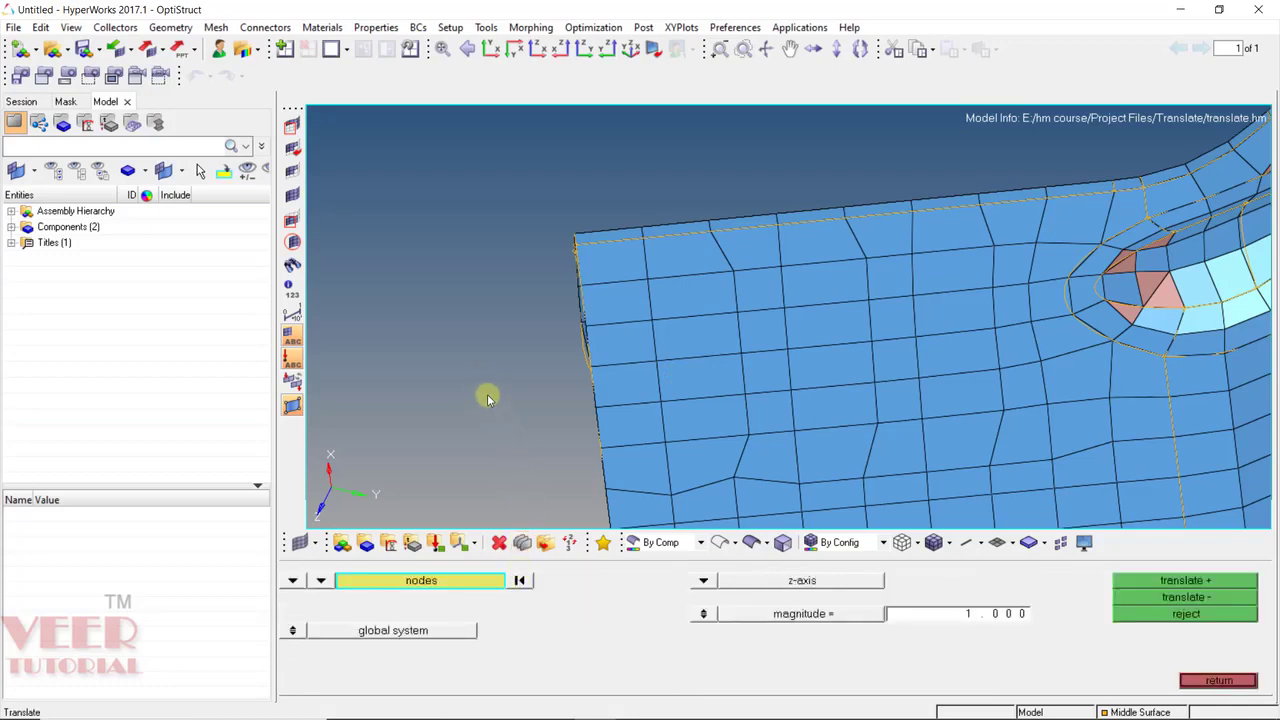
left_click(292, 580)
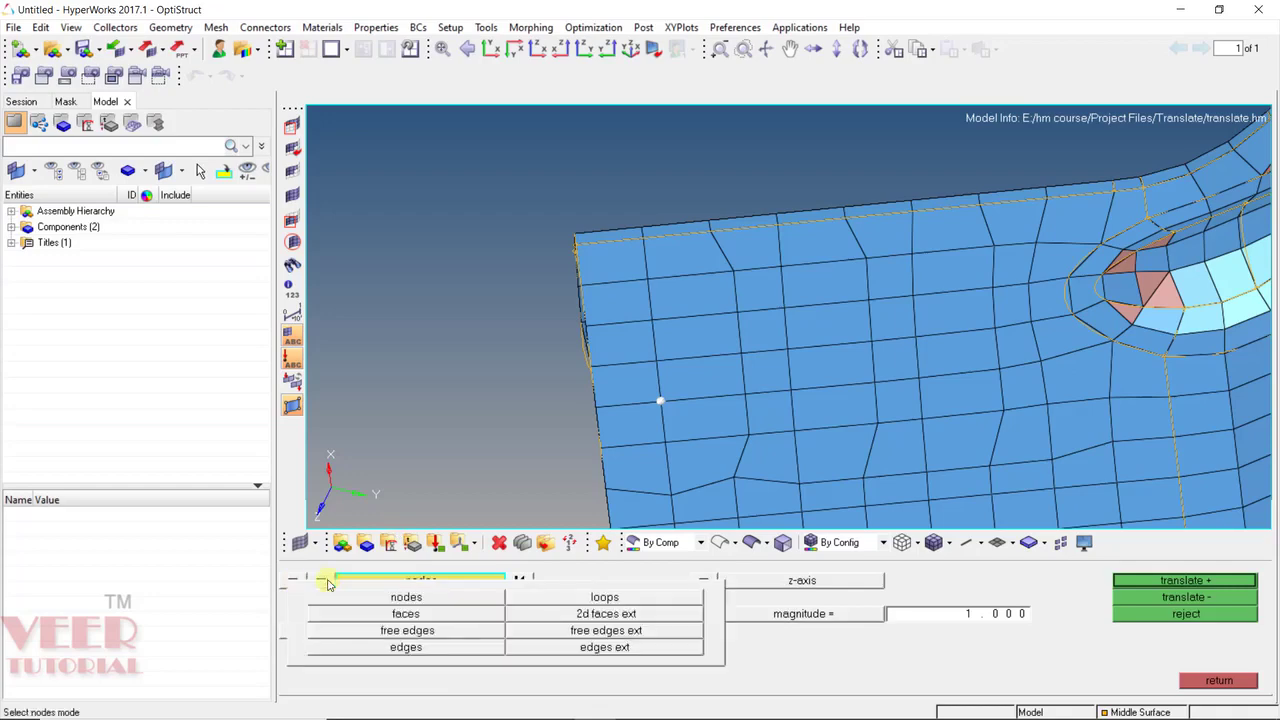
left_click(321, 581)
left_click(406, 597)
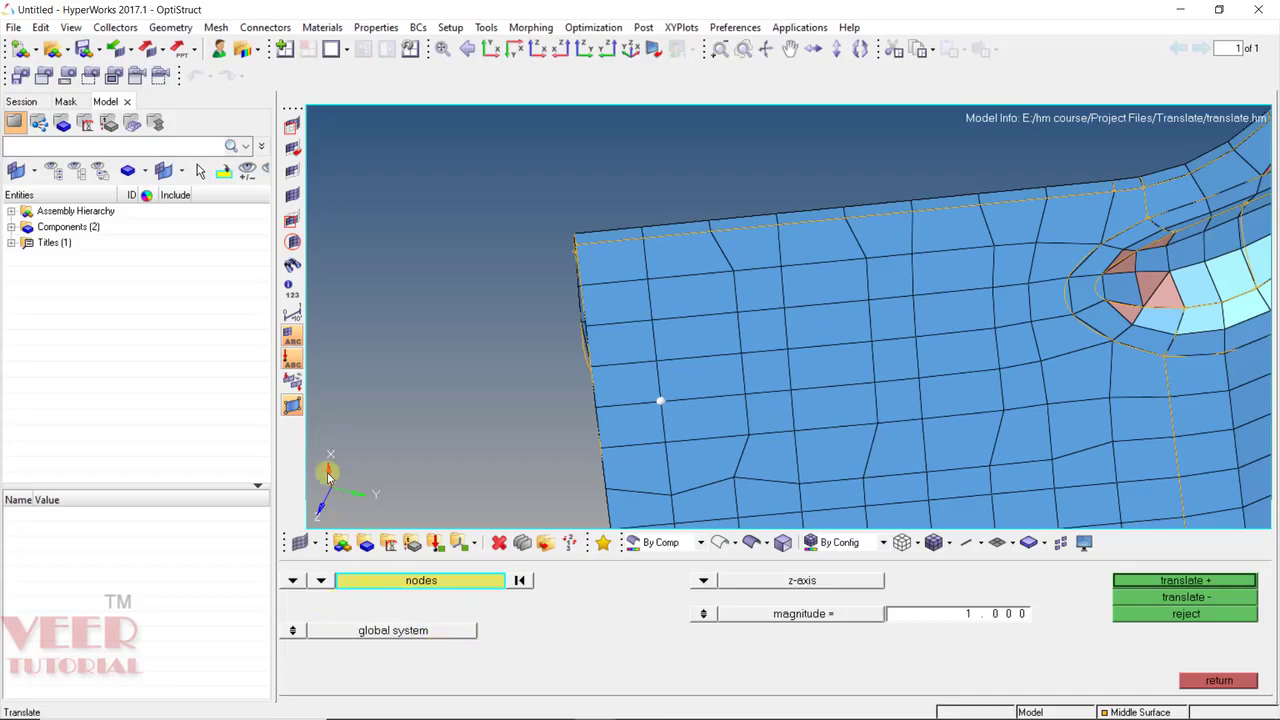
left_click(703, 582)
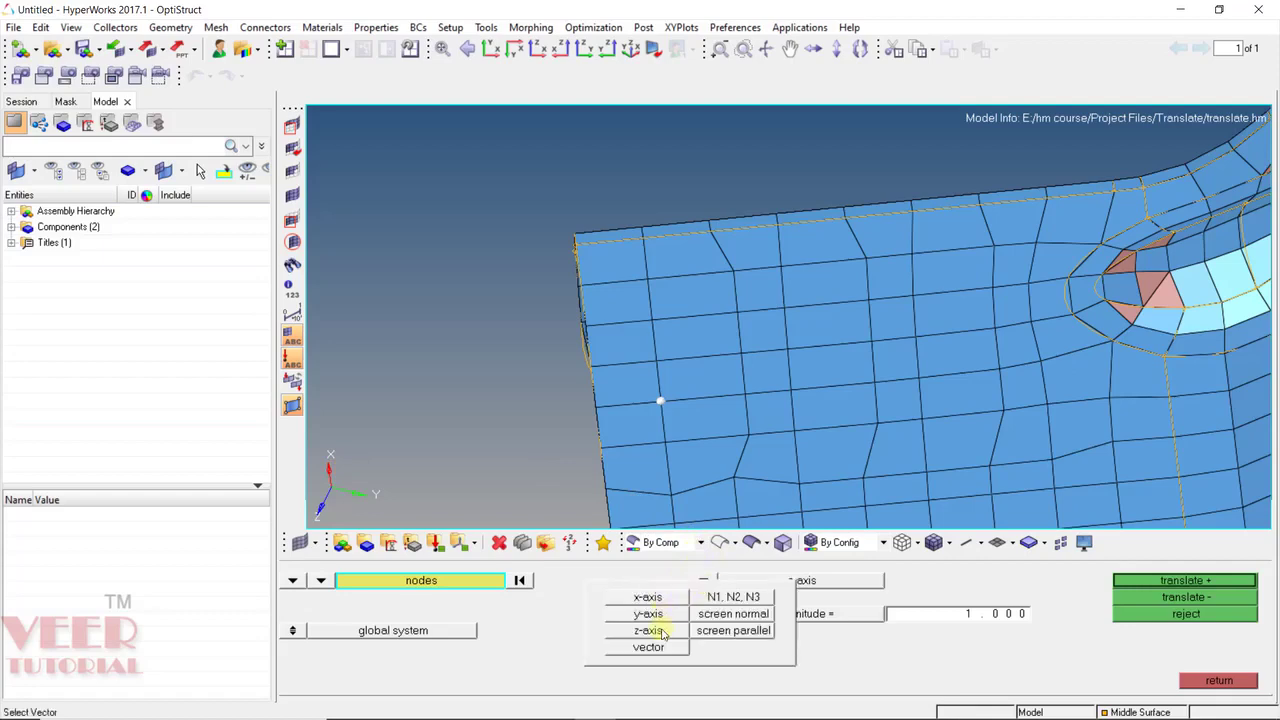
left_click(741, 597)
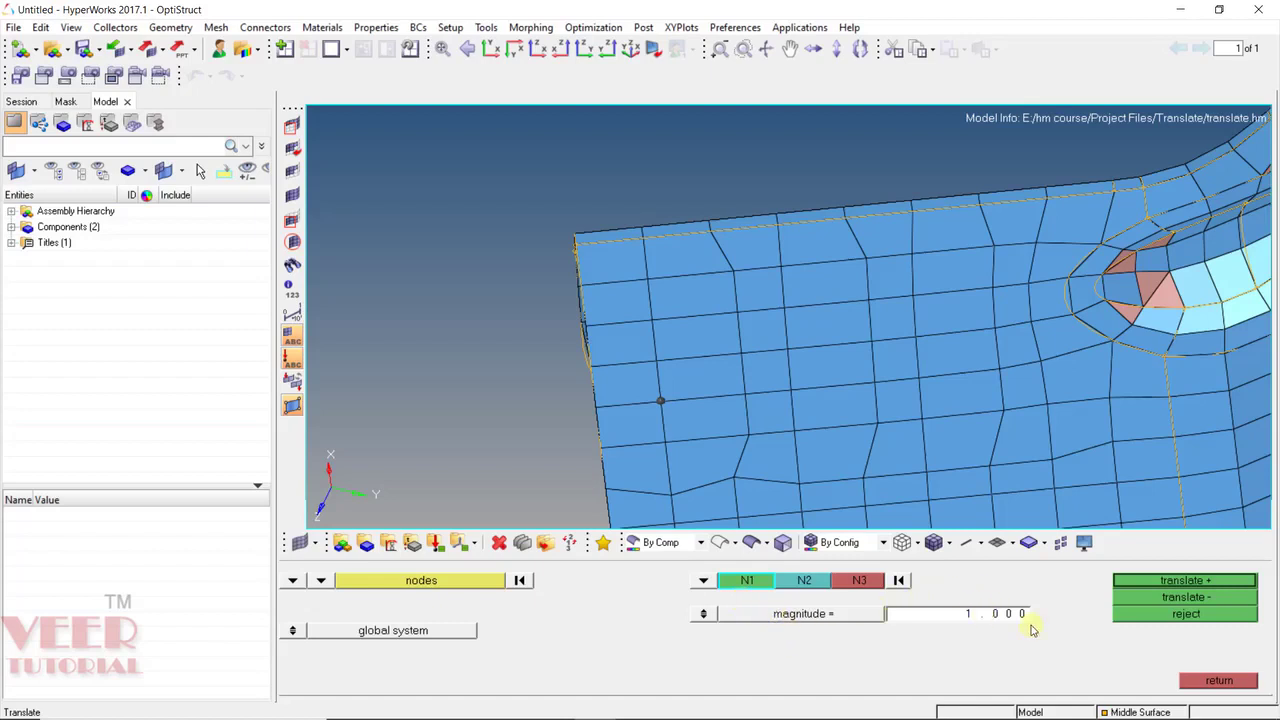
left_click(520, 581)
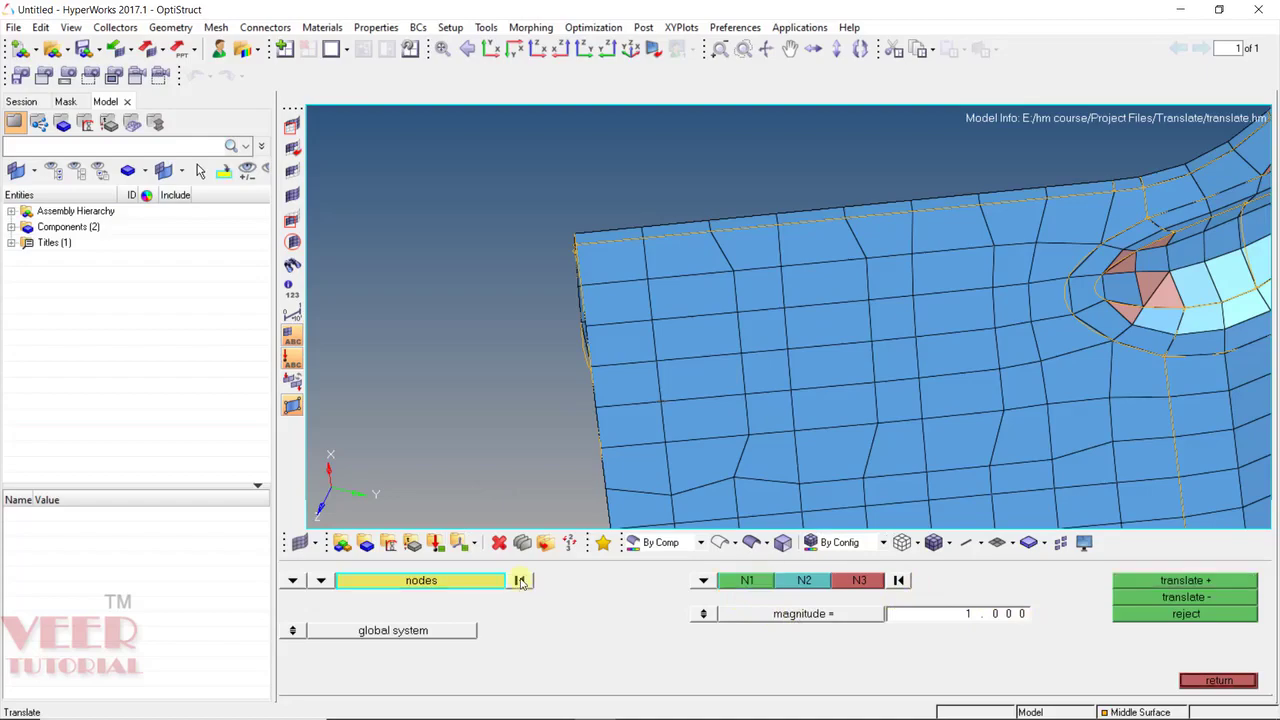
Select the five nodes of the offset second interior node column from the flange's free end
scroll(597, 355, "down", 1)
scroll(697, 369, "up", 1)
left_click_drag(697, 369, 709, 266, "ctrl")
left_click_drag(720, 357, 727, 270, "ctrl")
left_click(723, 259)
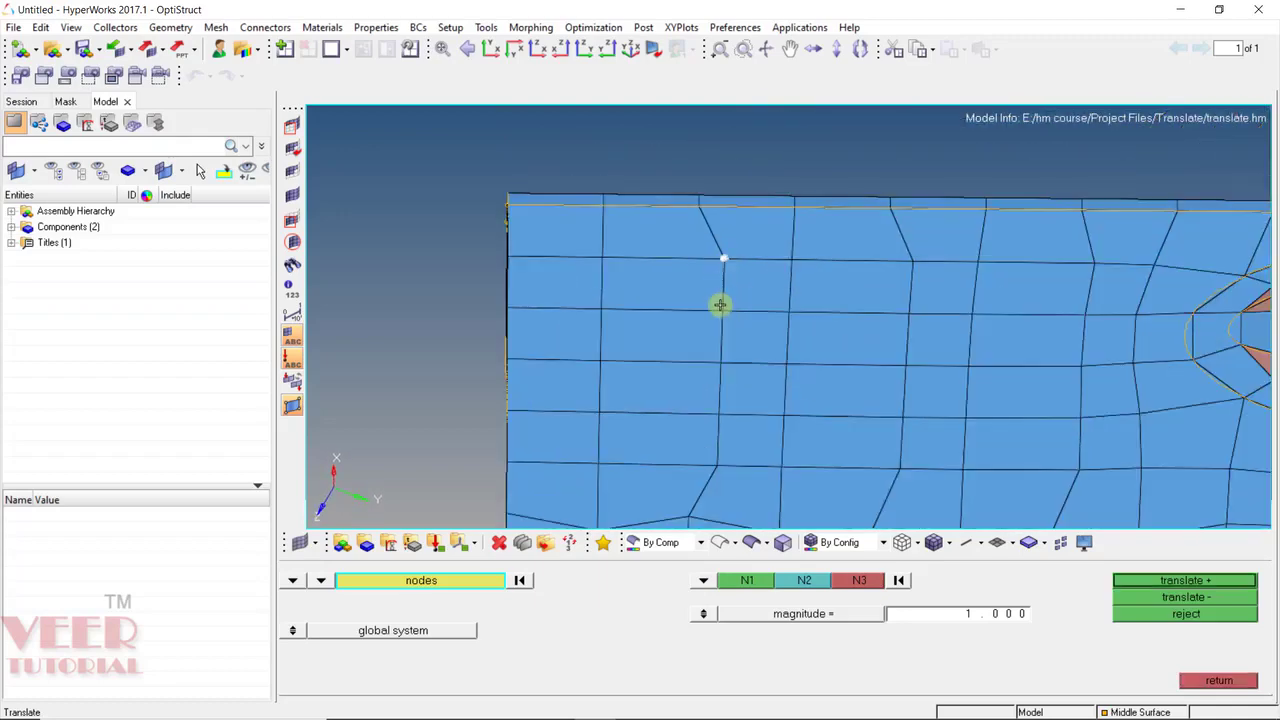
left_click(722, 310)
left_click(720, 361)
left_click(718, 413)
left_click(717, 466)
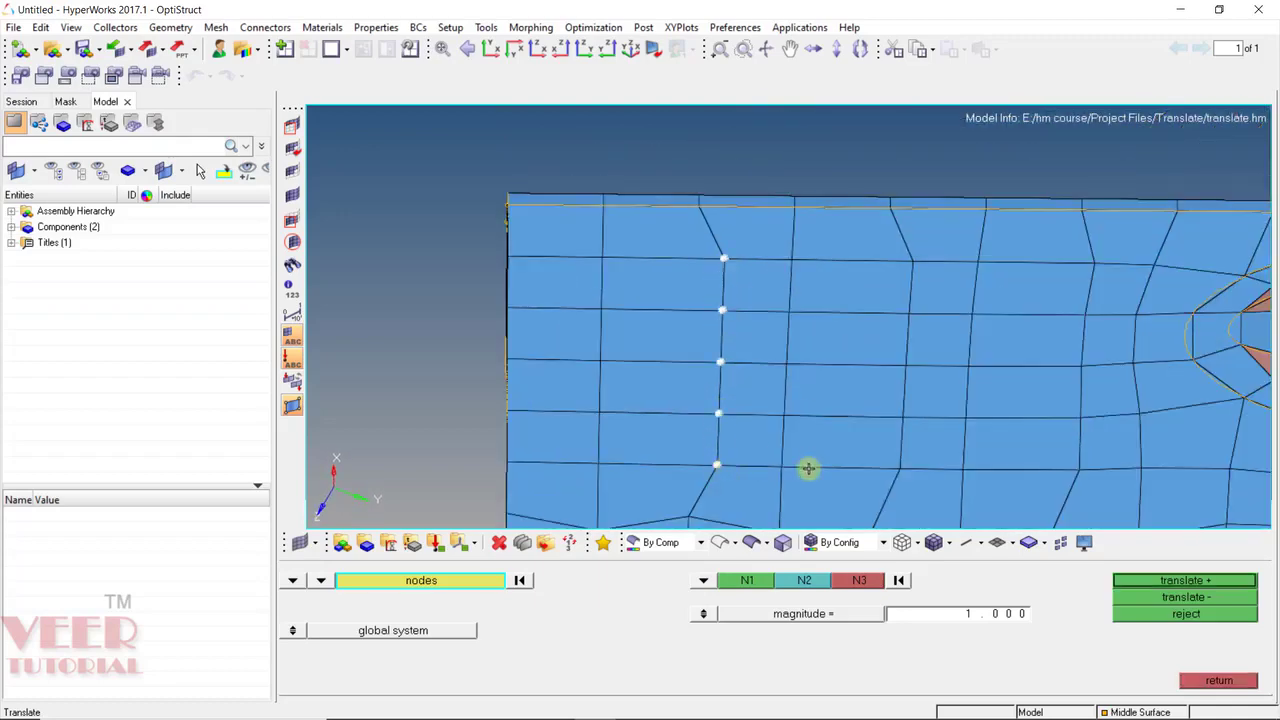
Define the direction from the column's middle node to its neighbour nearer the free end, and translate the nodes positively twice by 1.000
left_click(747, 581)
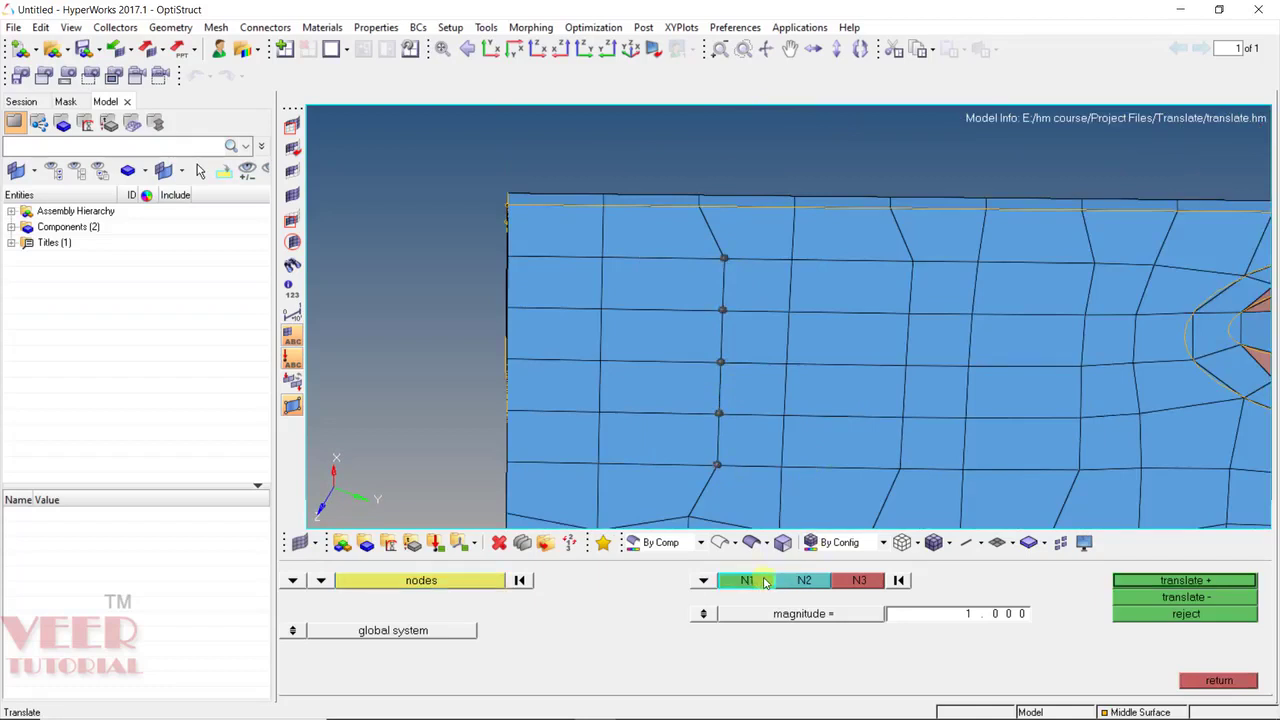
left_click(721, 358)
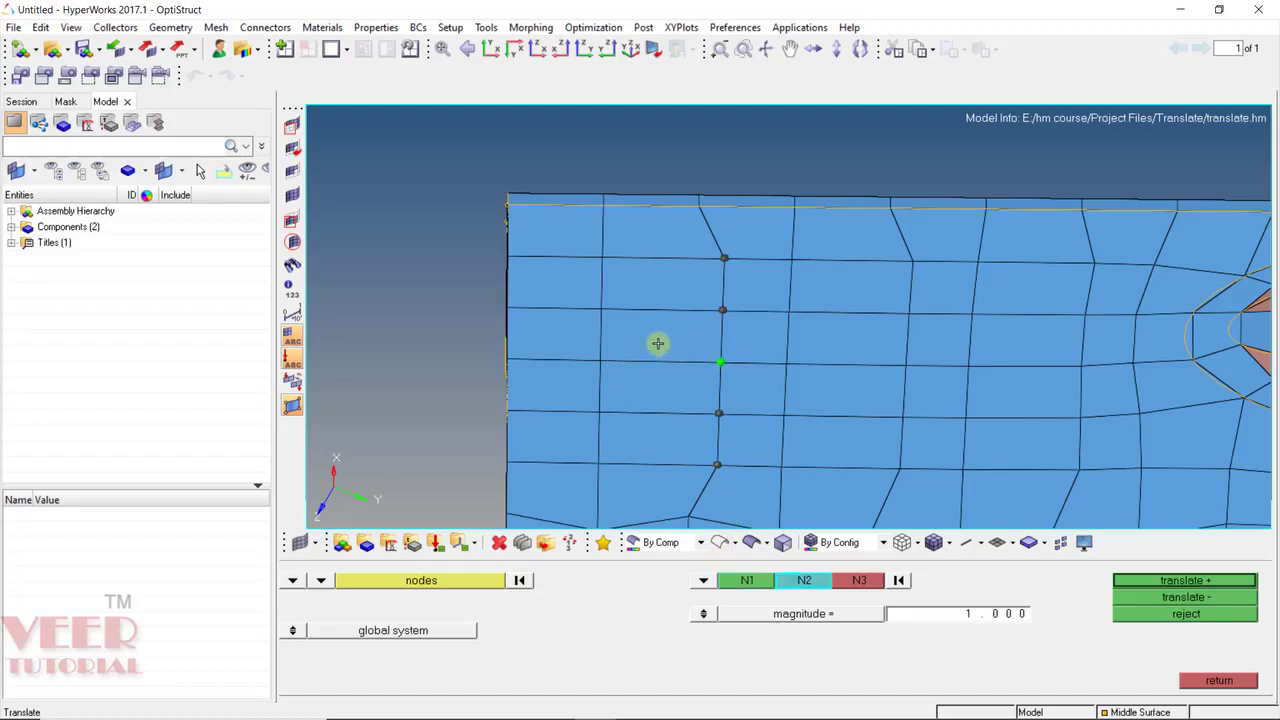
left_click(601, 357)
scroll(729, 381, "up", 2)
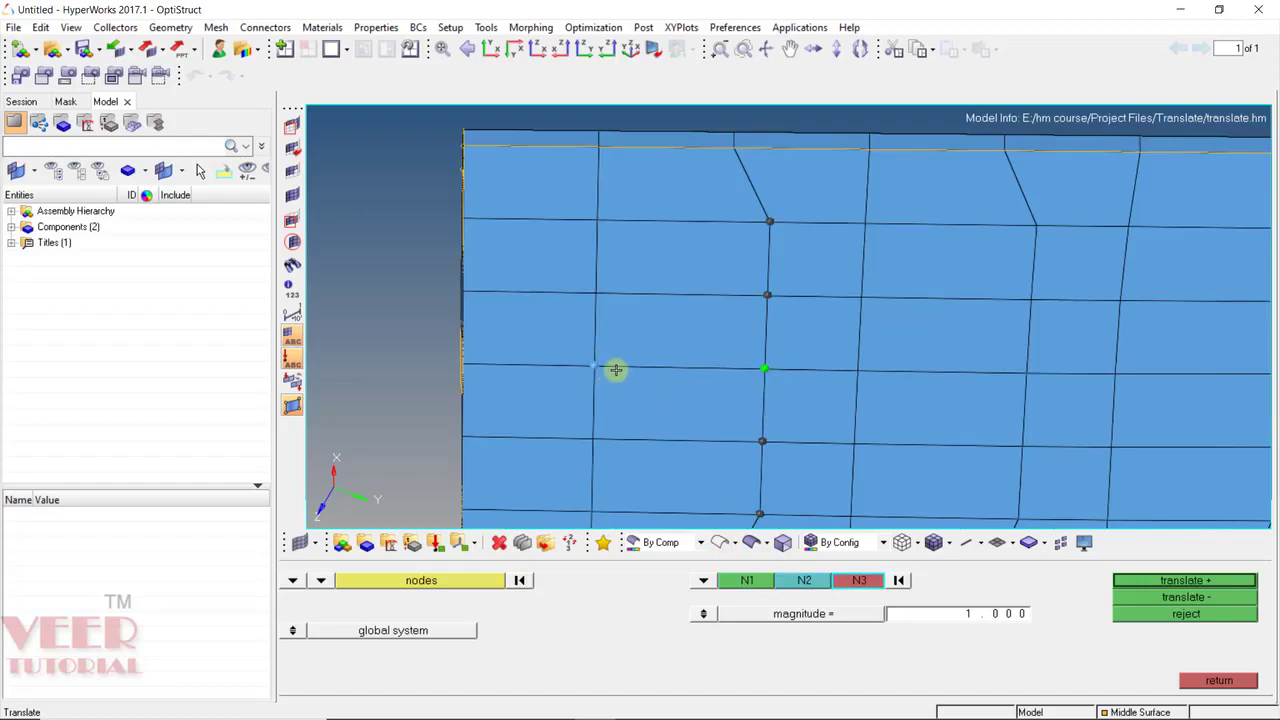
scroll(638, 271, "down", 1)
scroll(638, 271, "down", 1)
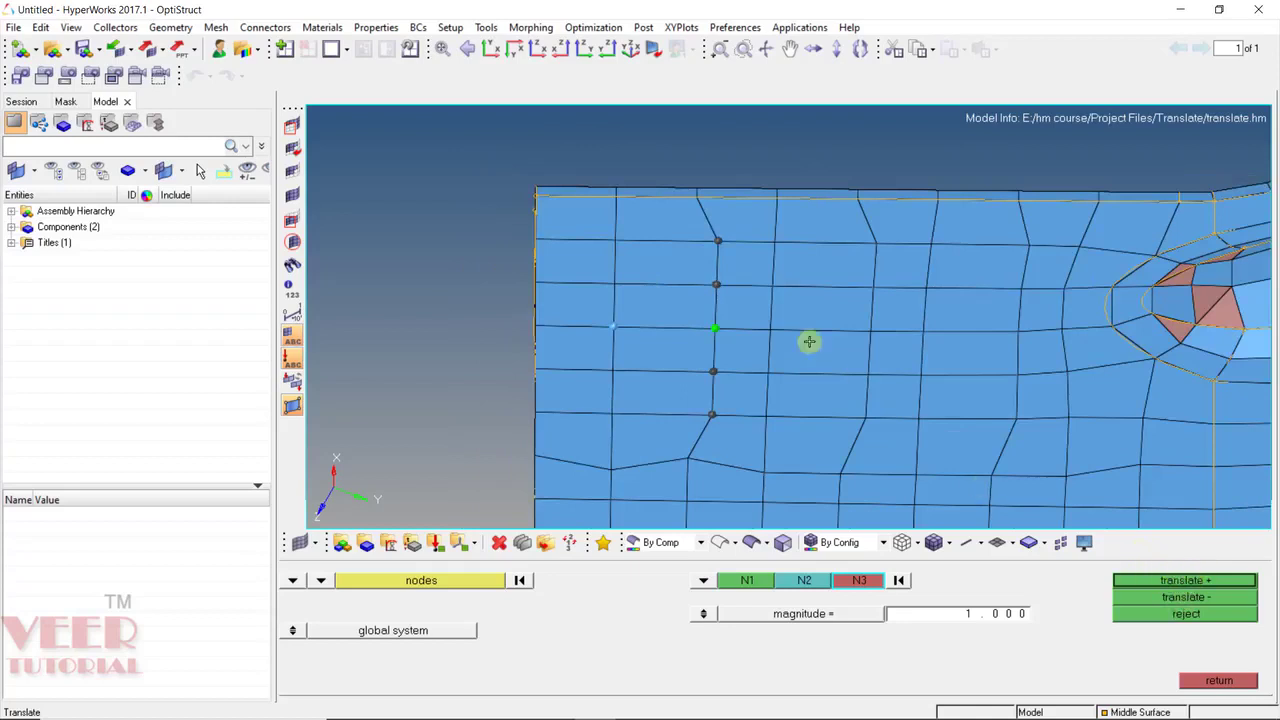
scroll(765, 360, "up", 1)
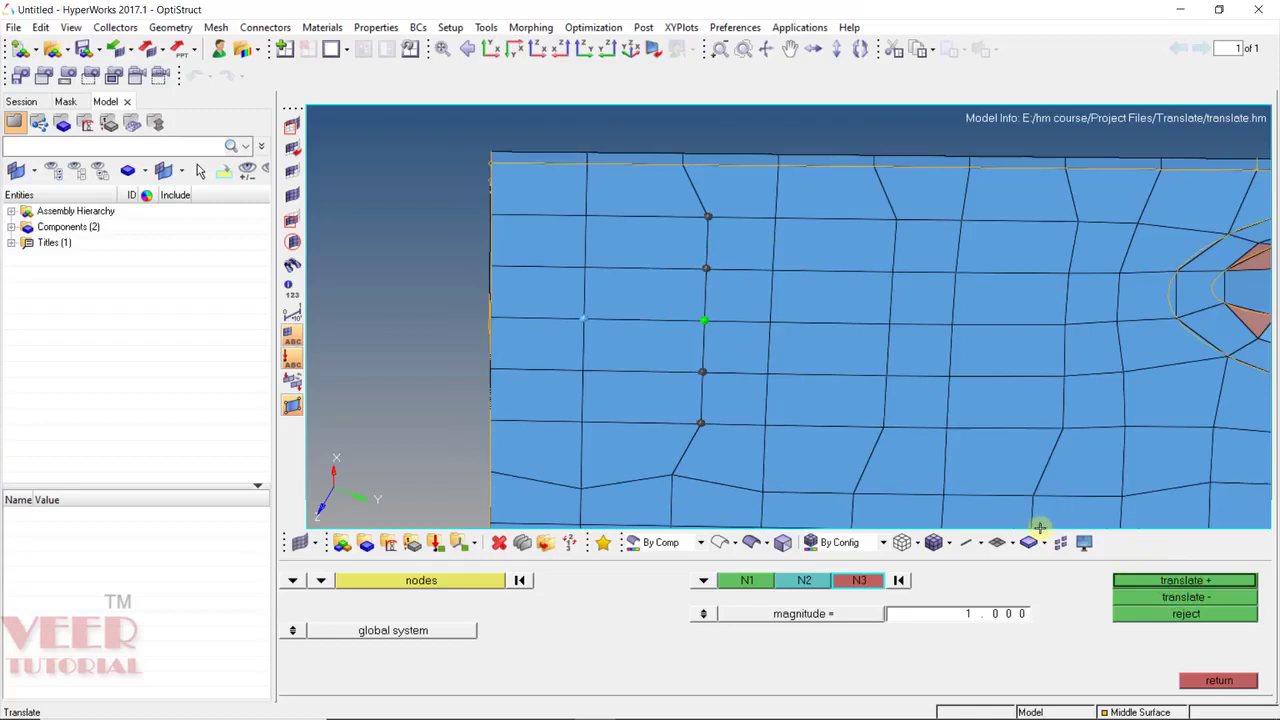
left_click(1181, 579)
left_click(1181, 578)
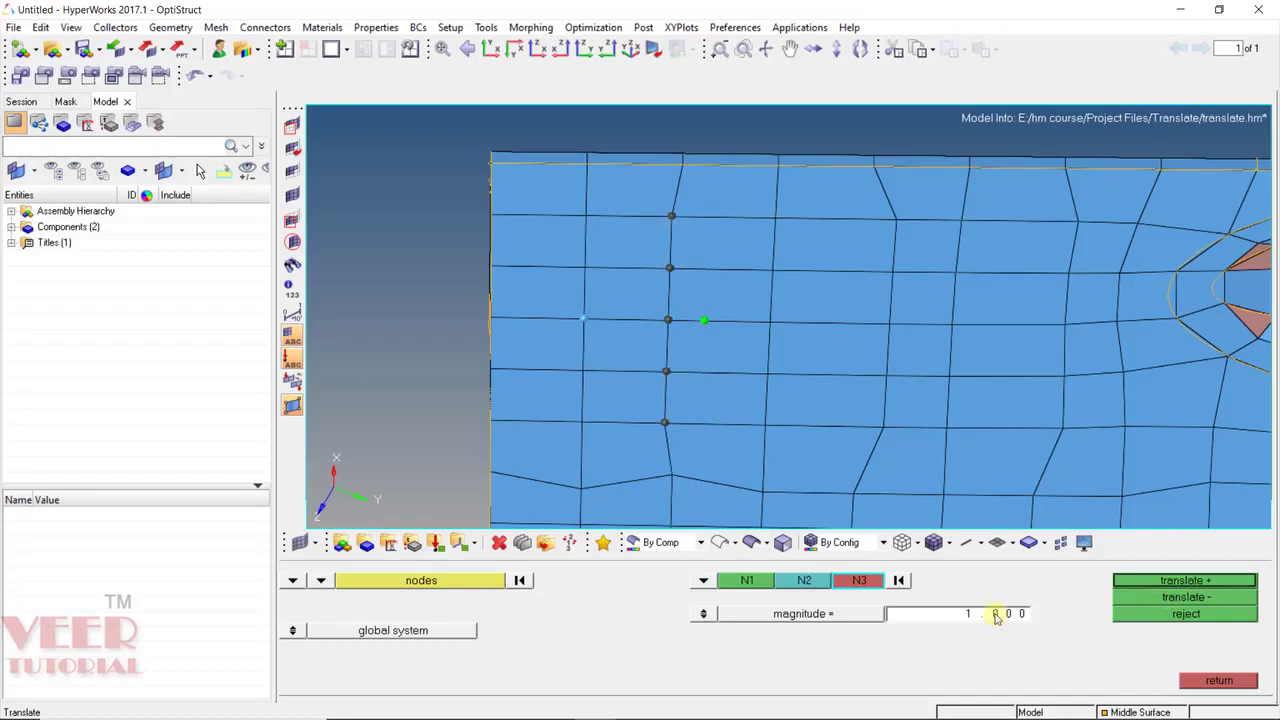
Clear the node selection and select the five nodes of the fourth interior column from the free end
left_click(520, 580)
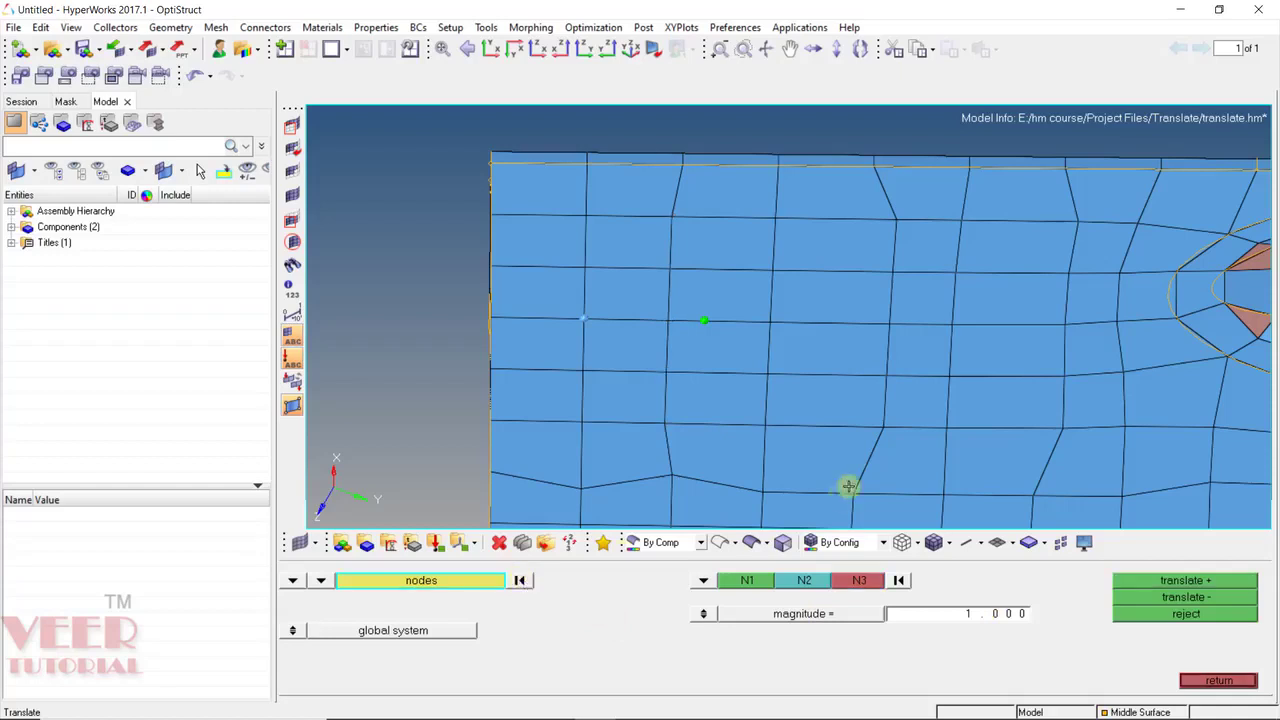
left_click(896, 220)
left_click(892, 271)
left_click(889, 322)
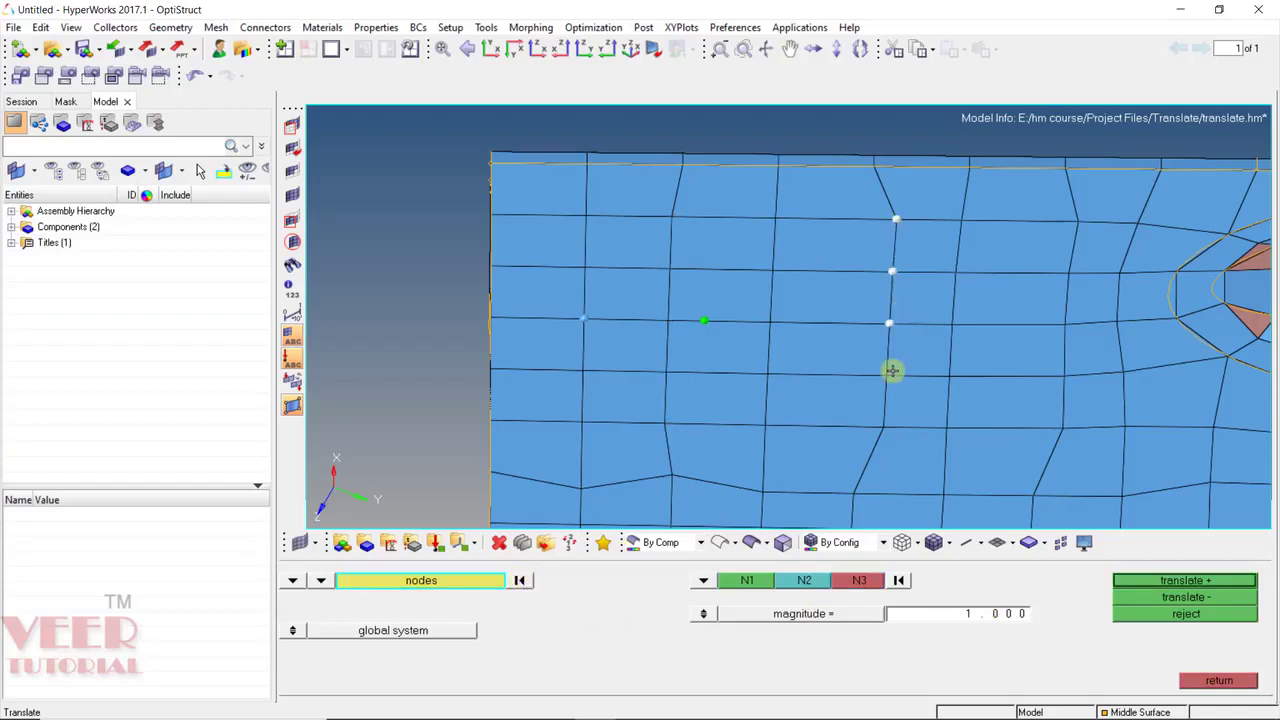
left_click(885, 375)
left_click(882, 427)
Redefine the direction from the third to the second interior column and translate the selected nodes positively once by 1.000
left_click(899, 581)
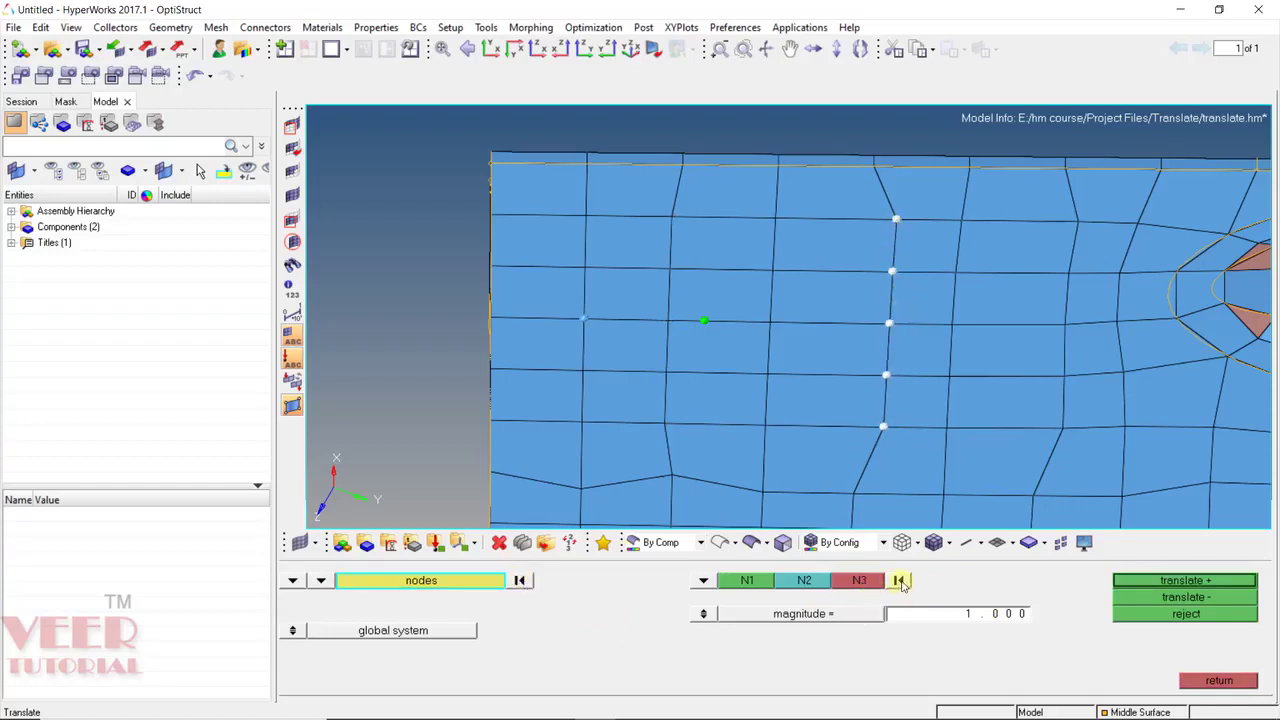
left_click(757, 372)
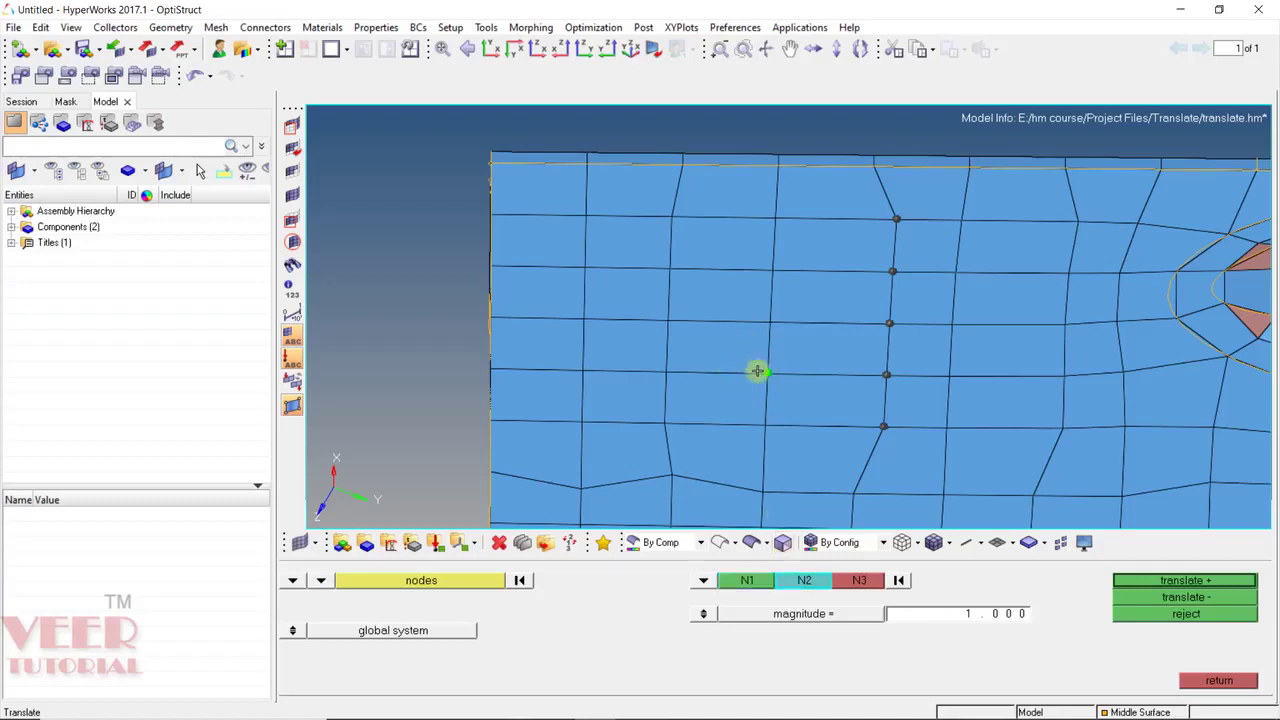
left_click(666, 372)
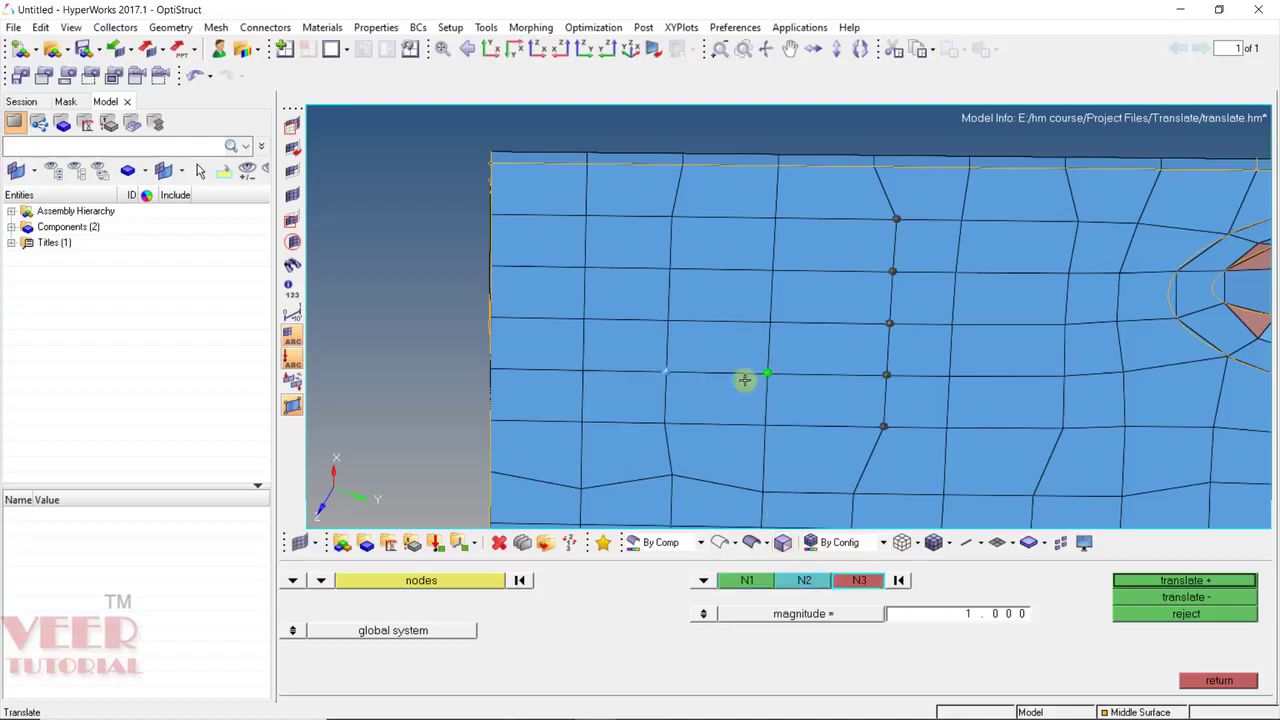
left_click(1163, 581)
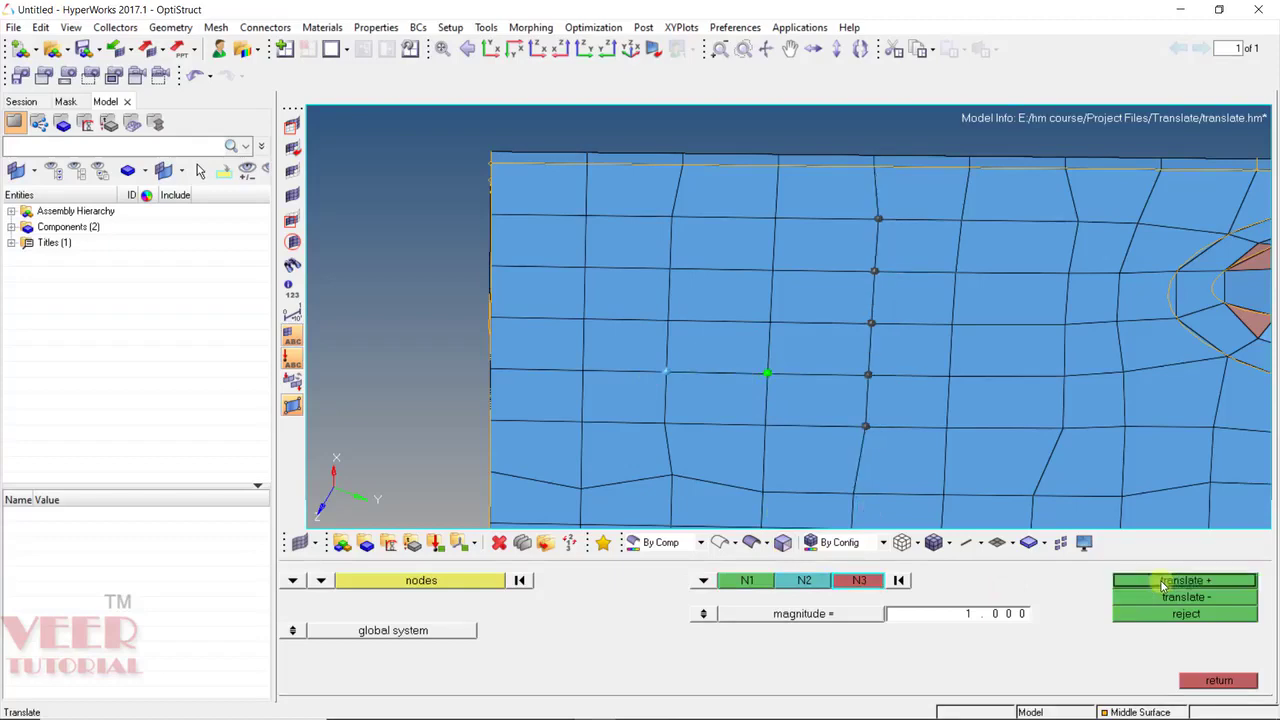
left_click(1219, 680)
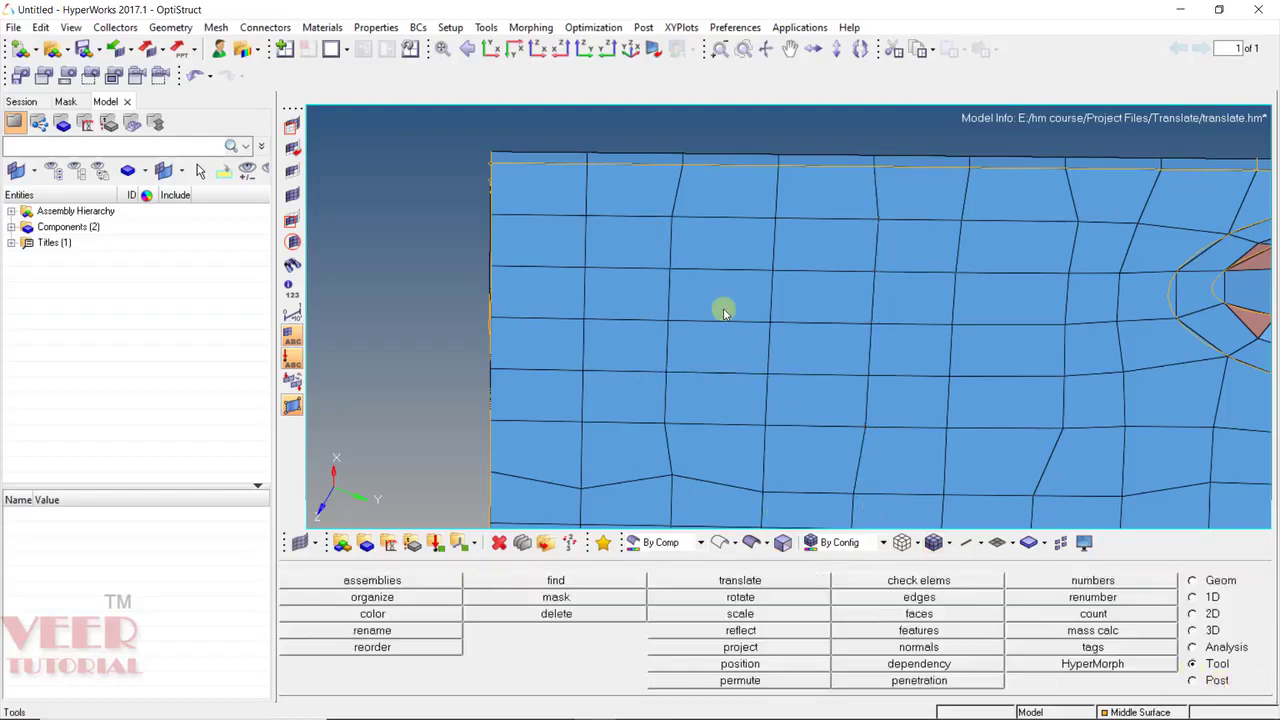
Reopen the Translate tool, select five nodes in a line on the flat flange, and set the translation direction to the z-axis
scroll(723, 308, "down", 3)
left_click_drag(731, 294, 810, 373, "ctrl")
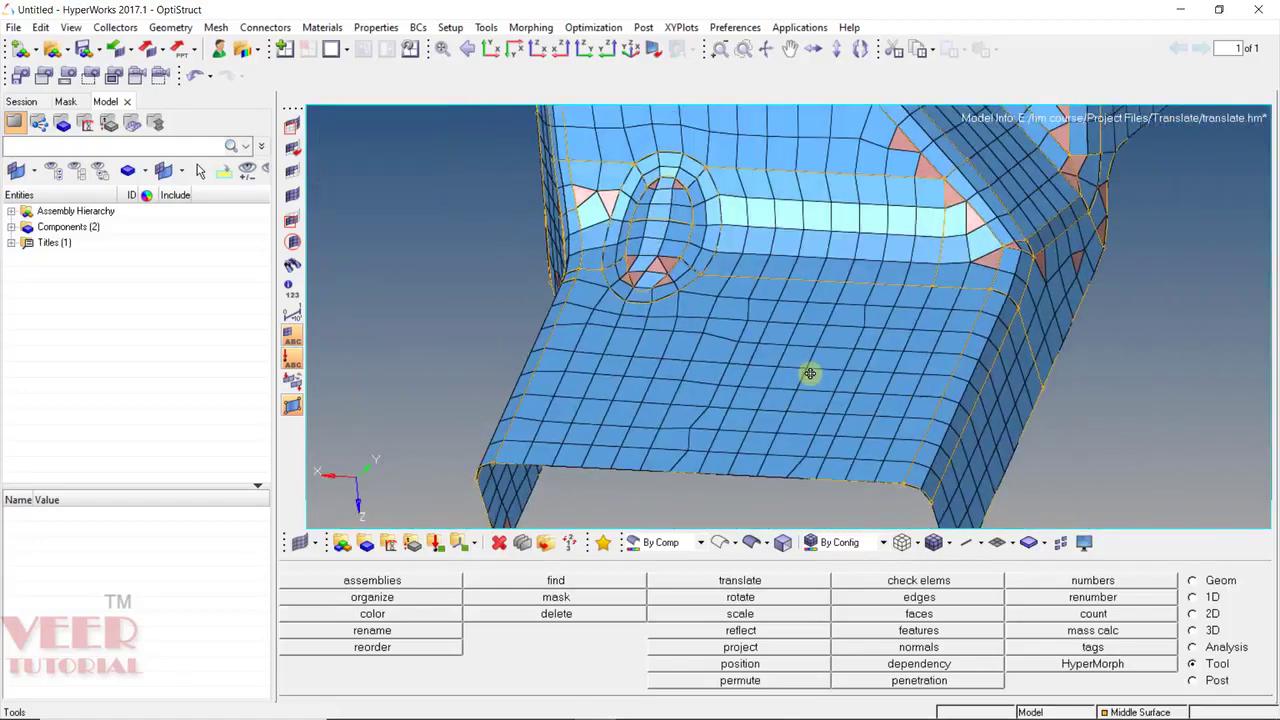
key("shift+F4")
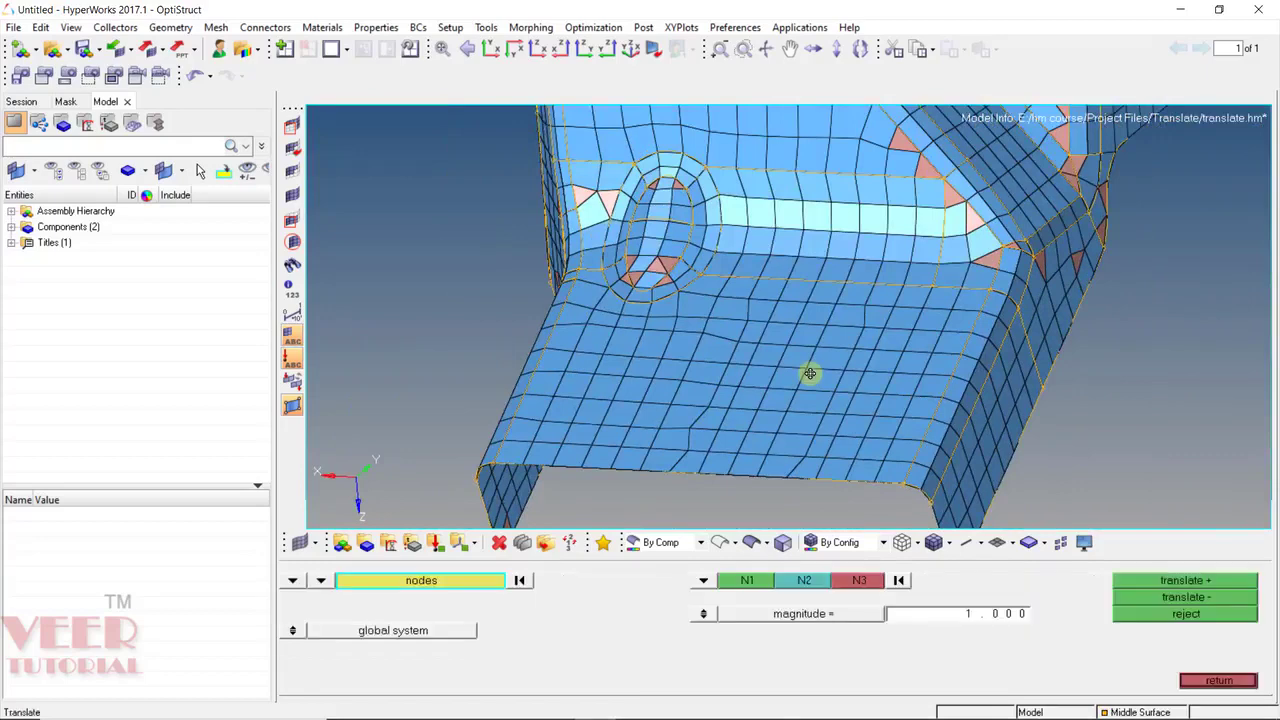
scroll(870, 350, "up", 2)
left_click_drag(857, 313, 770, 478)
scroll(819, 370, "down", 3)
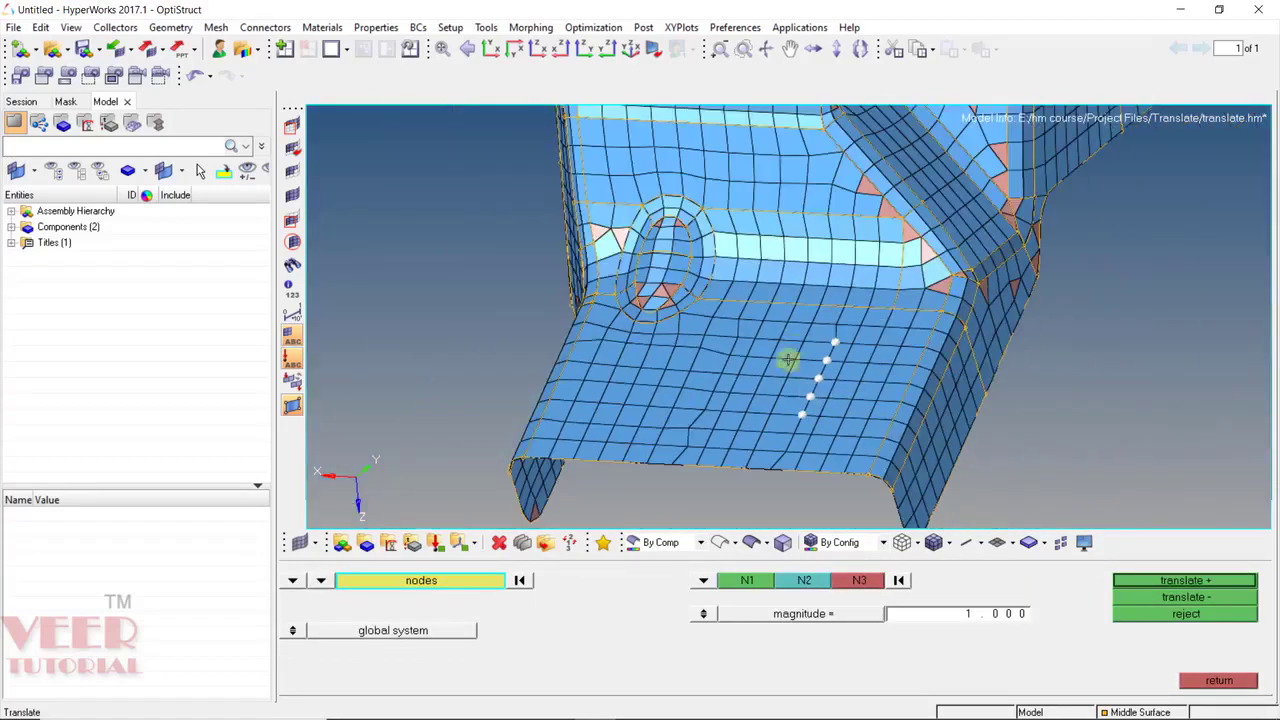
left_click_drag(789, 360, 785, 429, "ctrl")
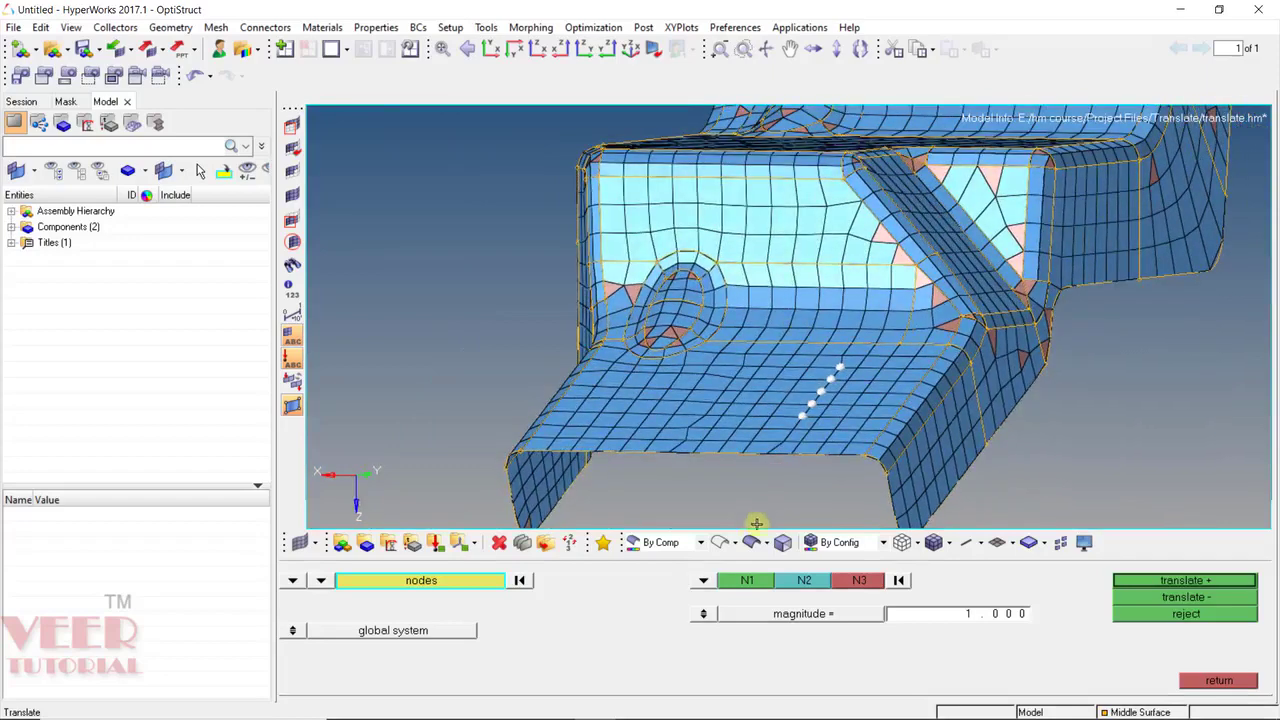
left_click(705, 583)
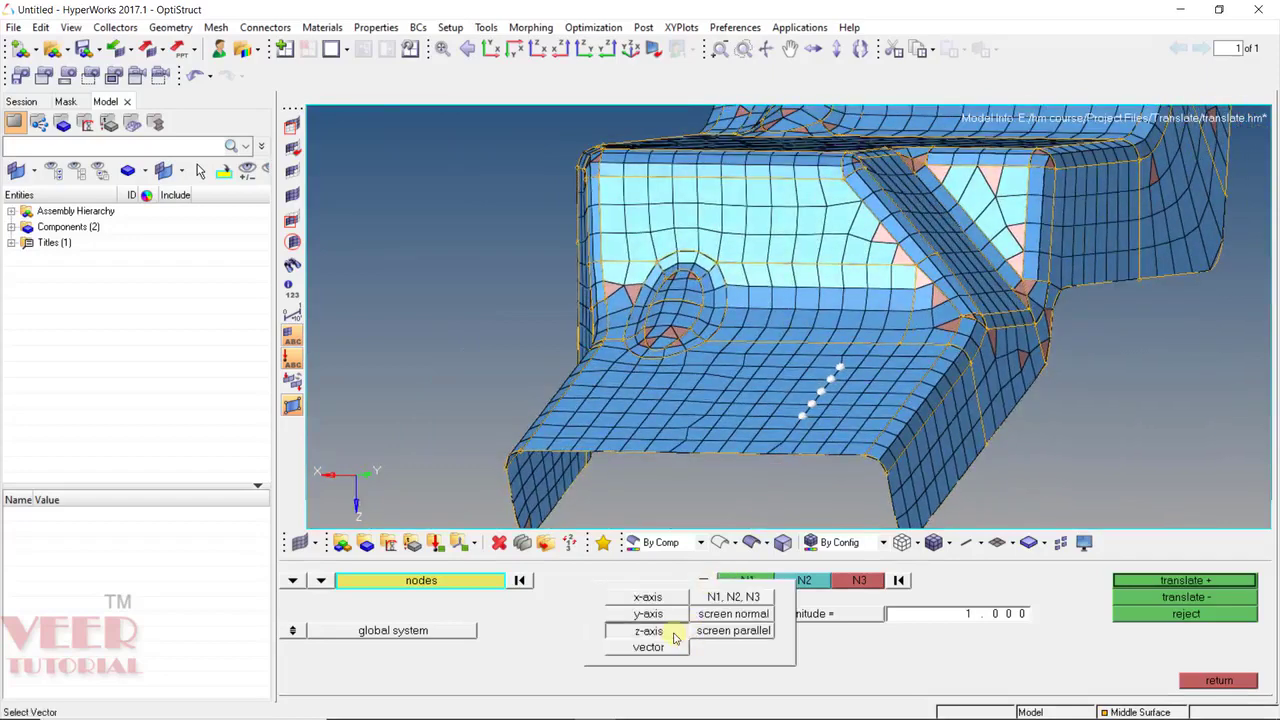
left_click(674, 634)
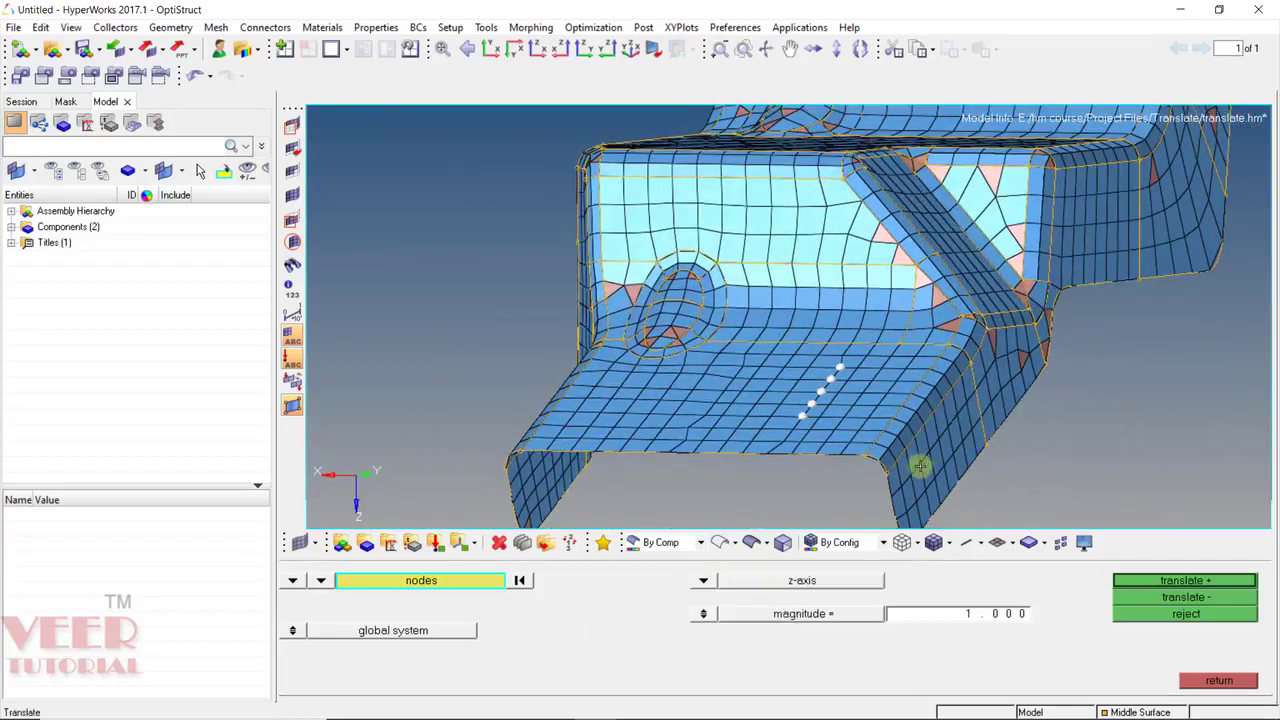
Try translating the five selected flange nodes along the z-axis by 1.000, once positively and twice negatively, and reject the last move
left_click(1185, 583)
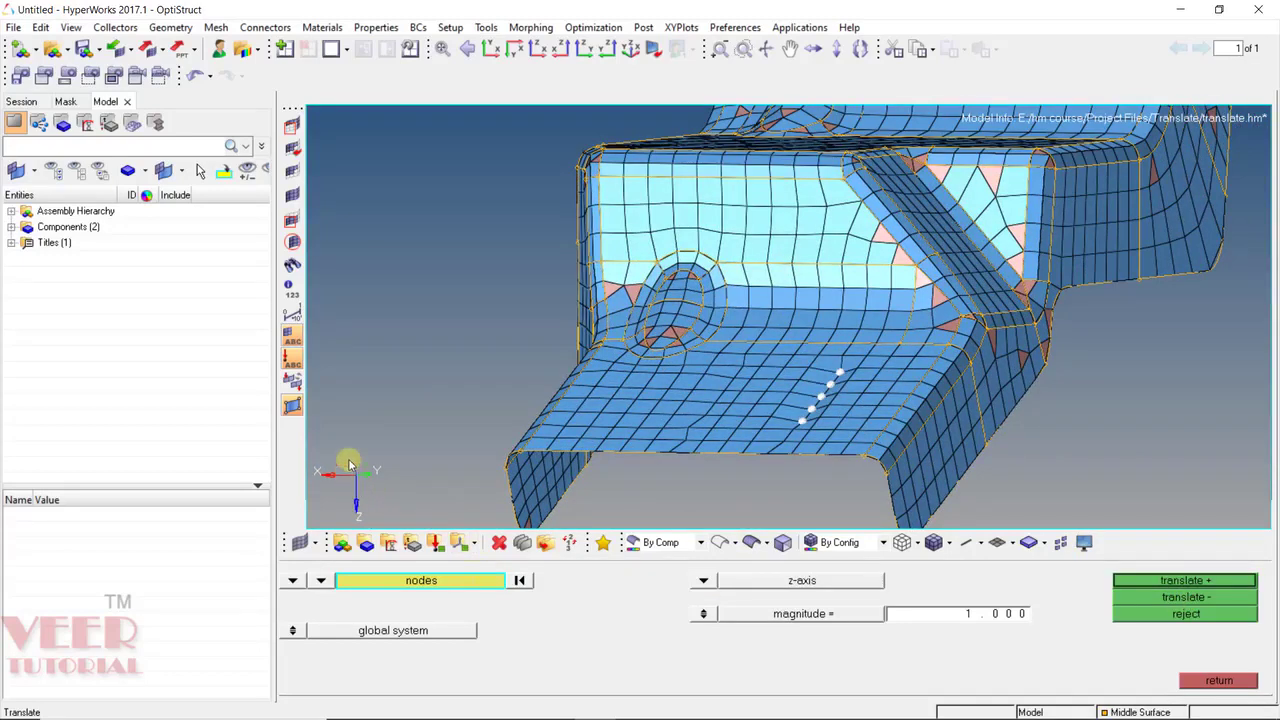
left_click(1167, 598)
left_click(1167, 598)
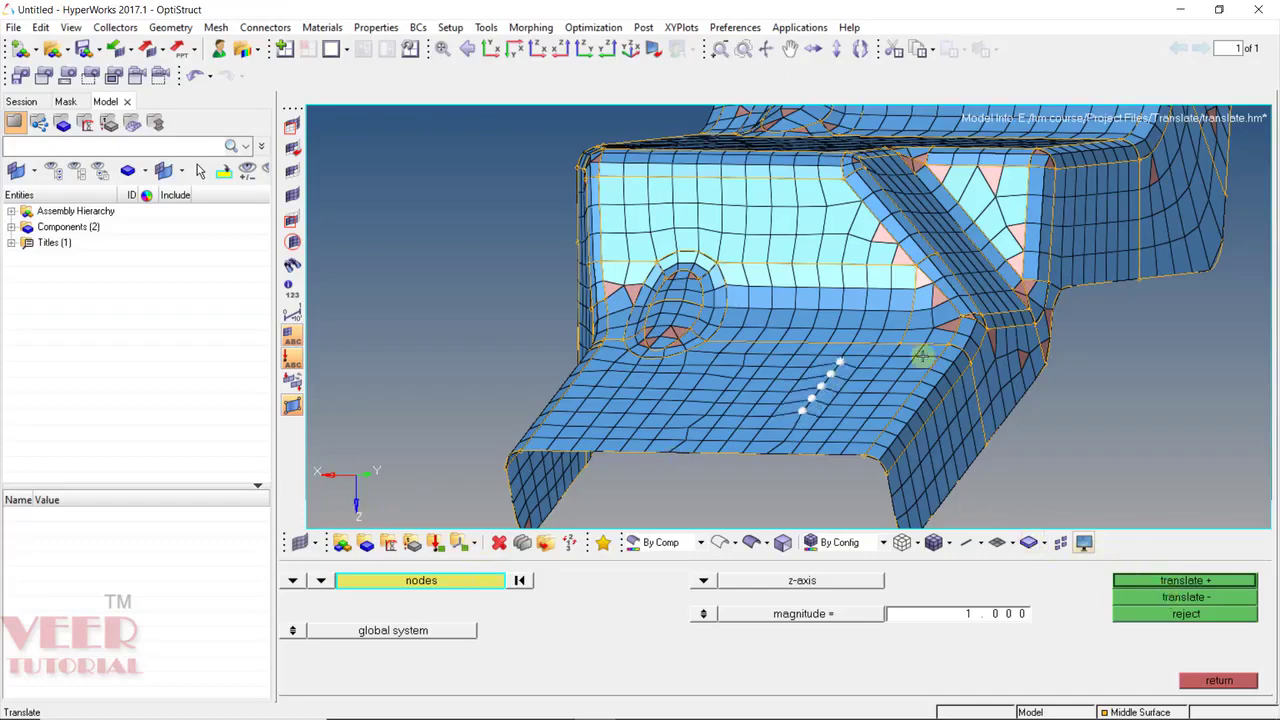
left_click_drag(819, 368, 806, 469, "ctrl")
scroll(829, 320, "up", 5)
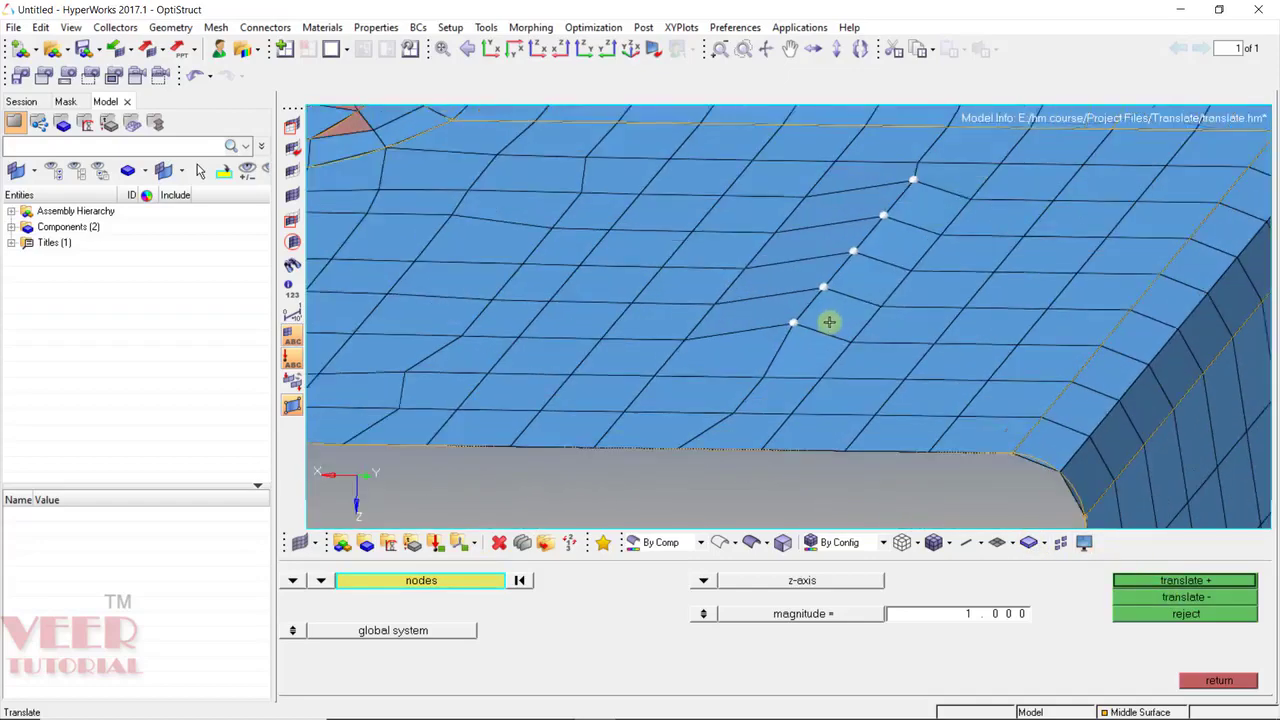
left_click_drag(575, 366, 737, 360, "ctrl")
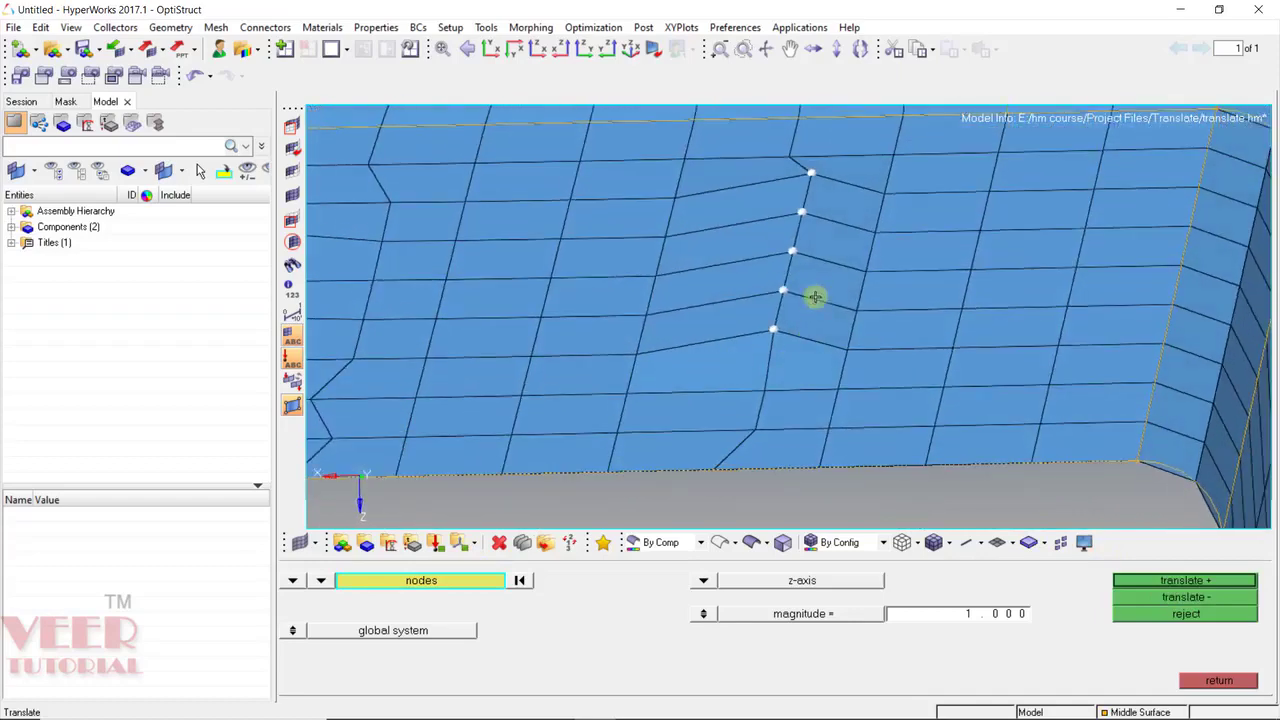
left_click(1206, 619)
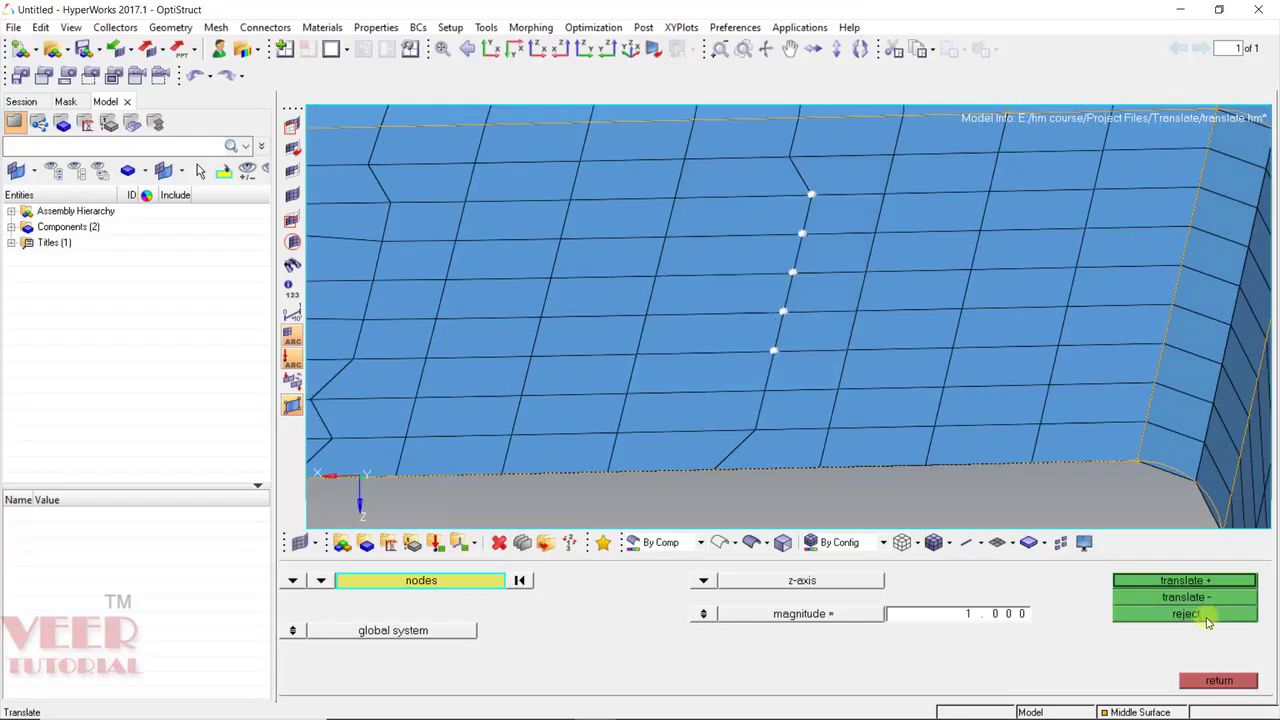
Duplicate the five selected nodes, translate the copies negatively once by 1.000 along the z-axis, and close the Translate tool
left_click(479, 582)
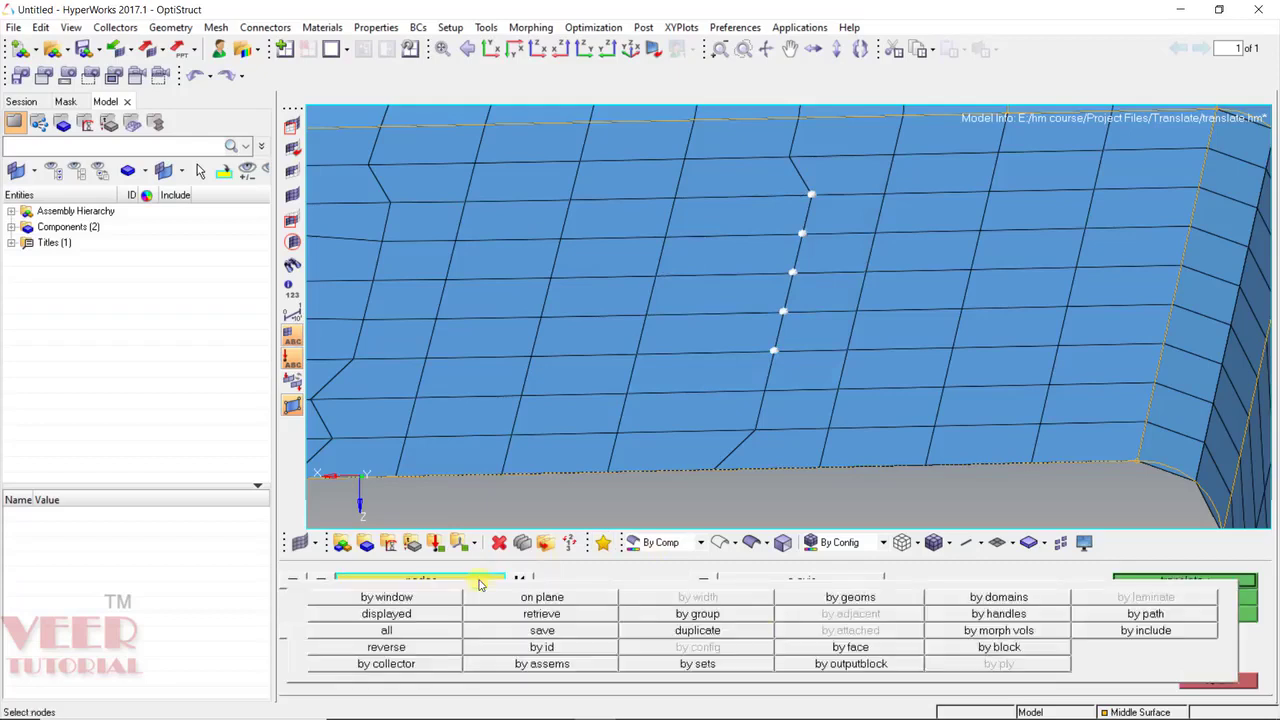
left_click(719, 634)
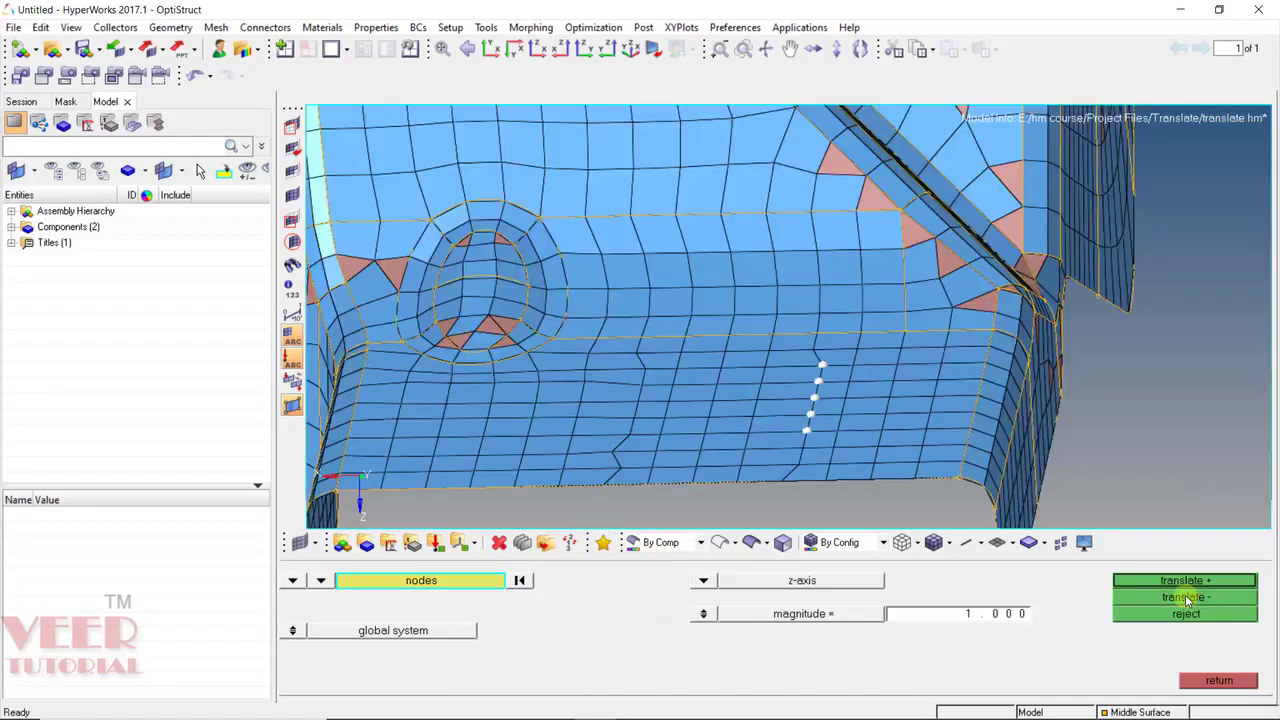
left_click(1185, 597)
left_click(1218, 681)
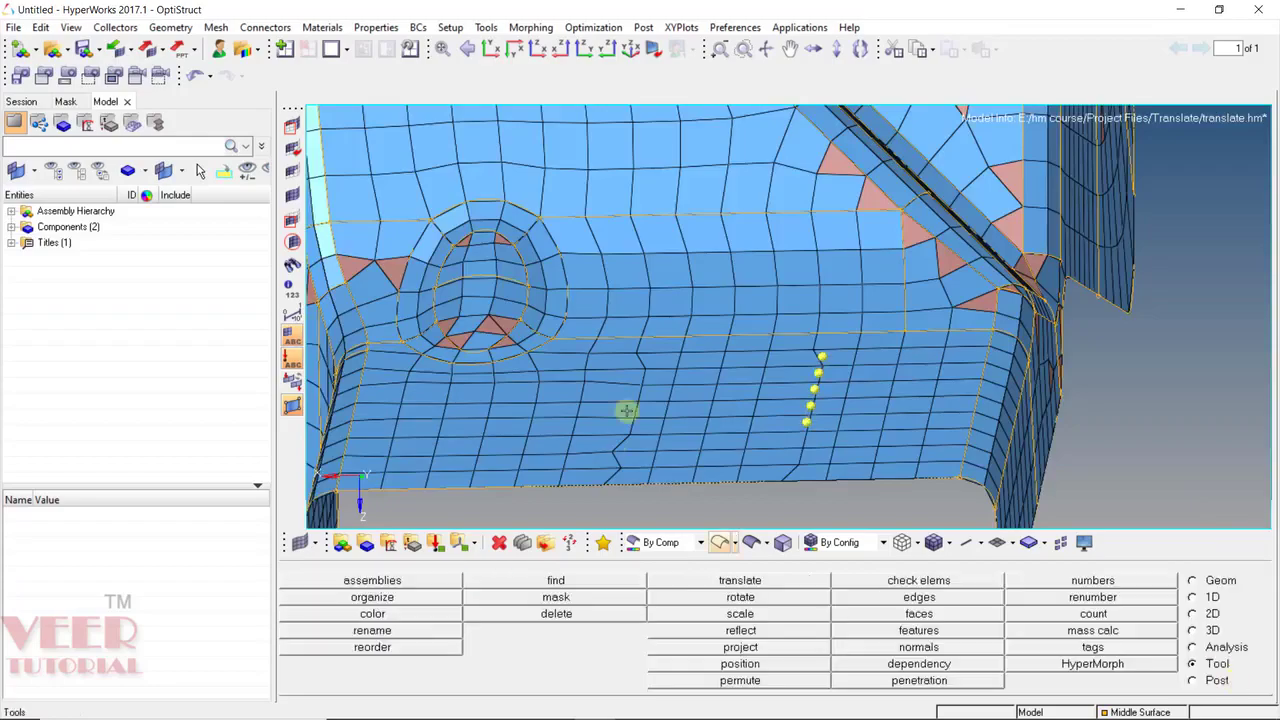
Examine the position of the duplicated nodes relative to the flange mesh from several angles
left_click_drag(626, 409, 811, 320, "ctrl")
scroll(838, 407, "up", 3)
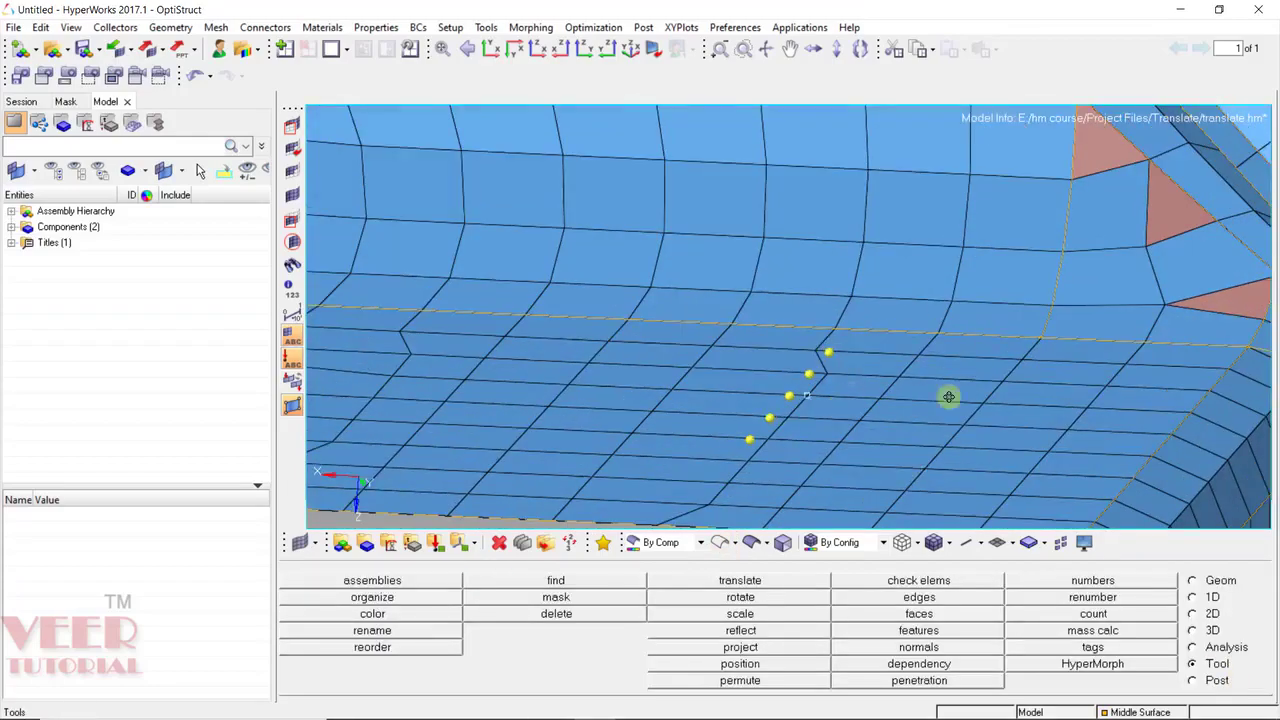
left_click_drag(948, 397, 812, 385, "ctrl")
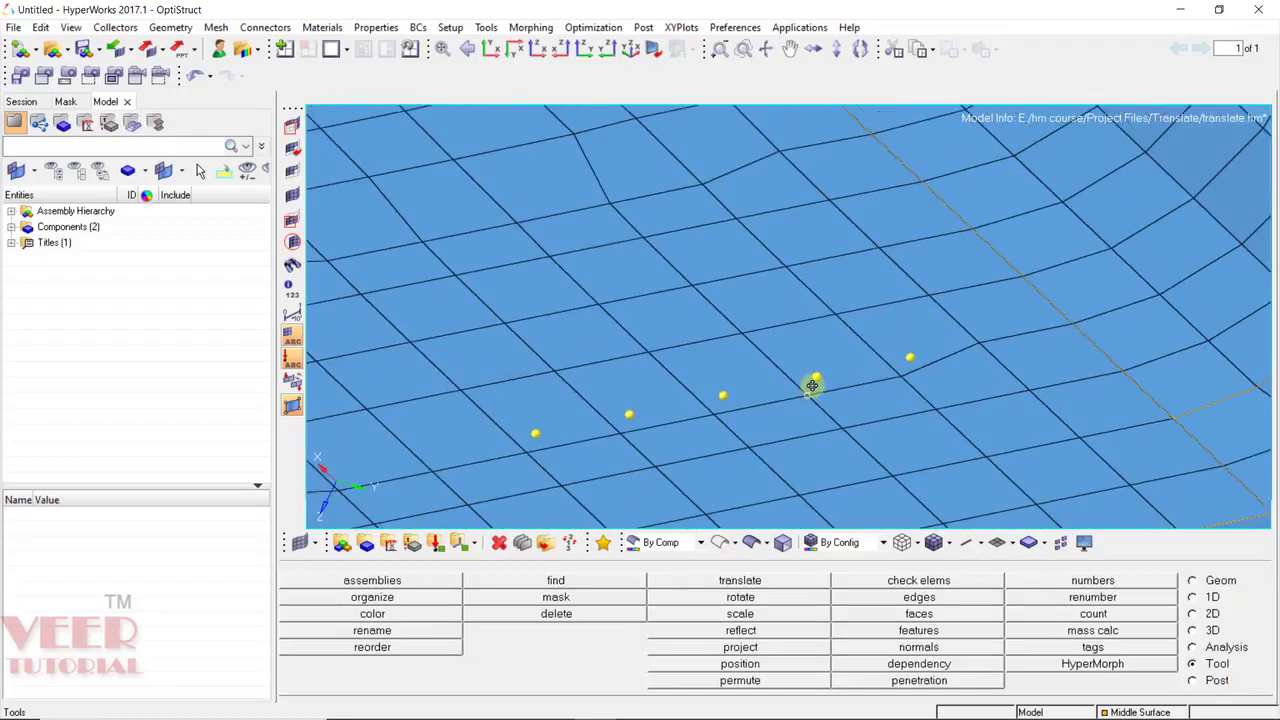
scroll(740, 360, "down", 8)
scroll(740, 360, "up", 3)
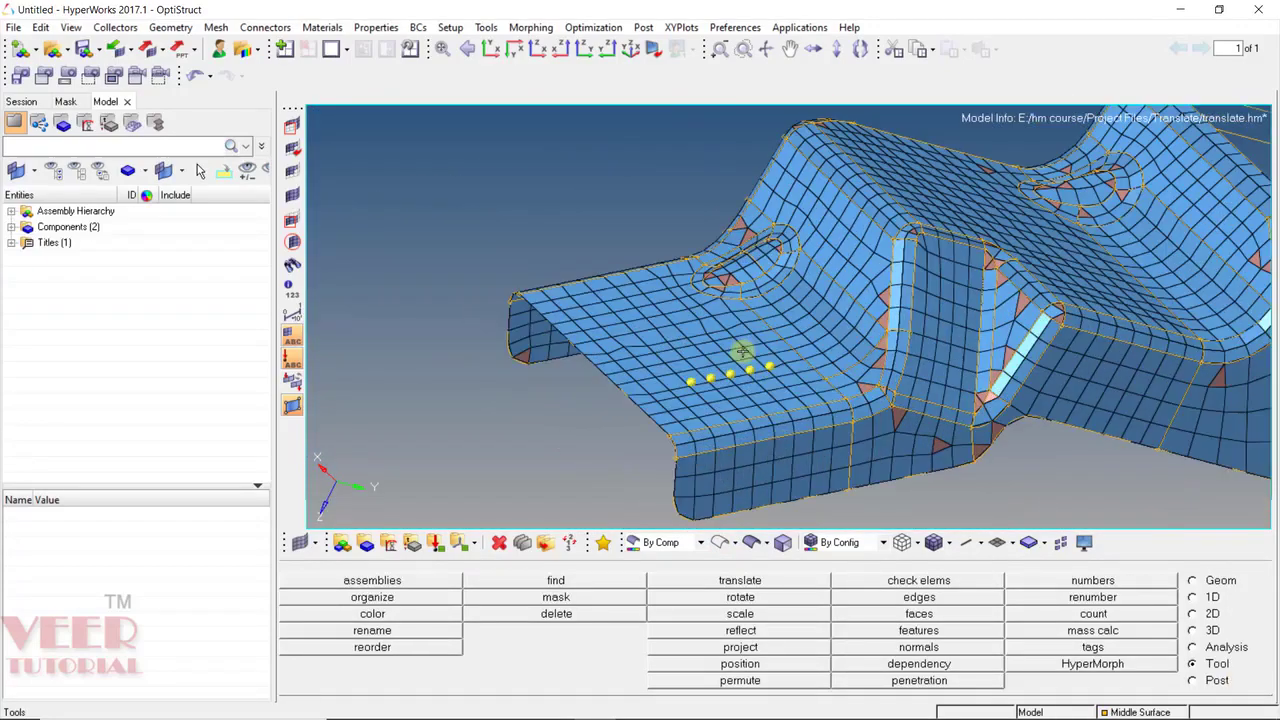
left_click_drag(644, 265, 604, 374, "ctrl")
scroll(708, 313, "up", 5)
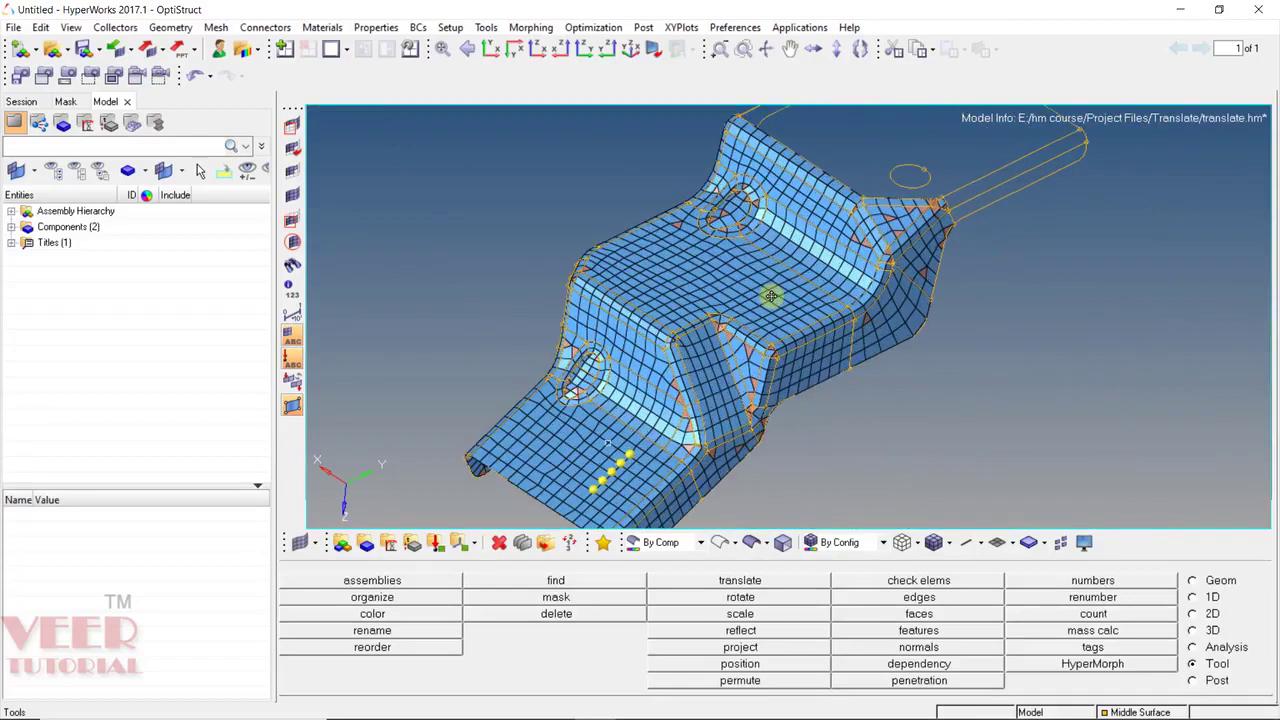